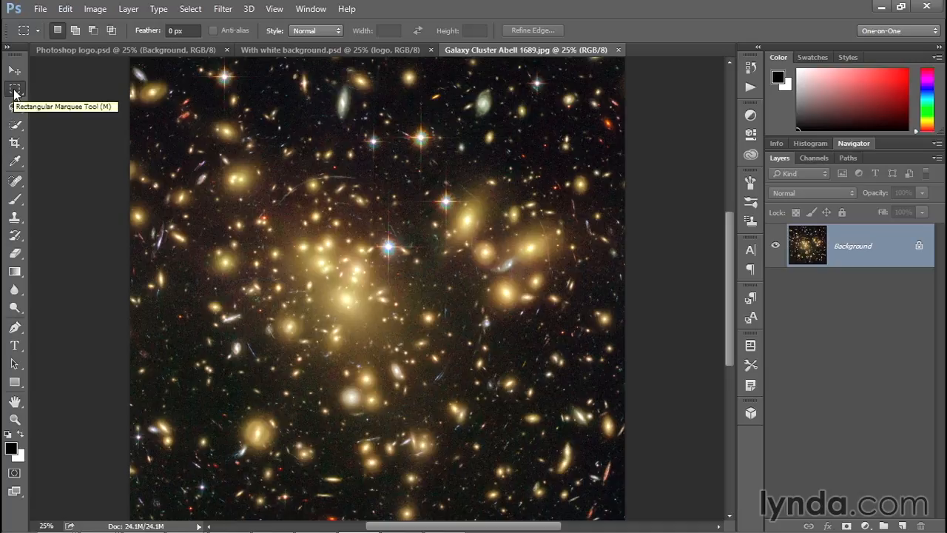
Step: Duplicate the Background layer of the galaxy image into With white background.psd, naming the new layer "galaxy"
right_click(293, 192)
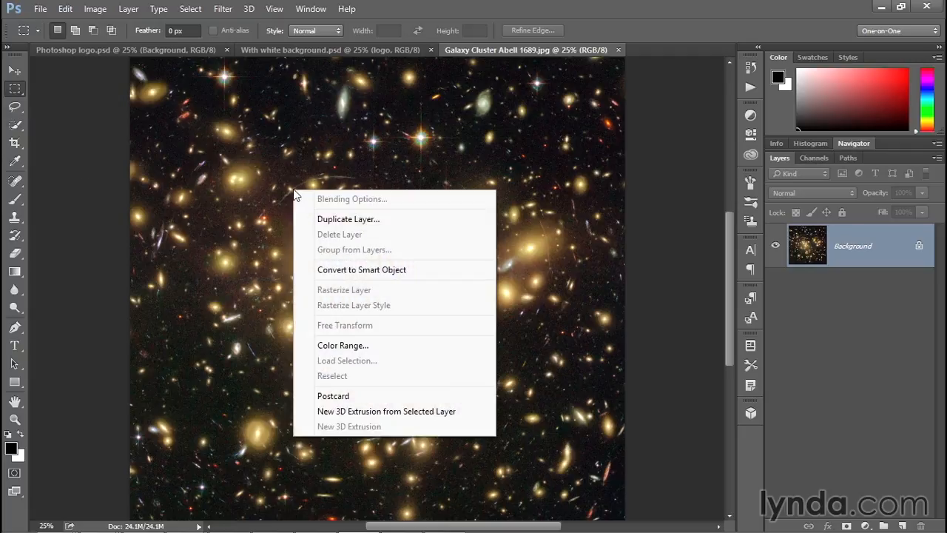
click(404, 220)
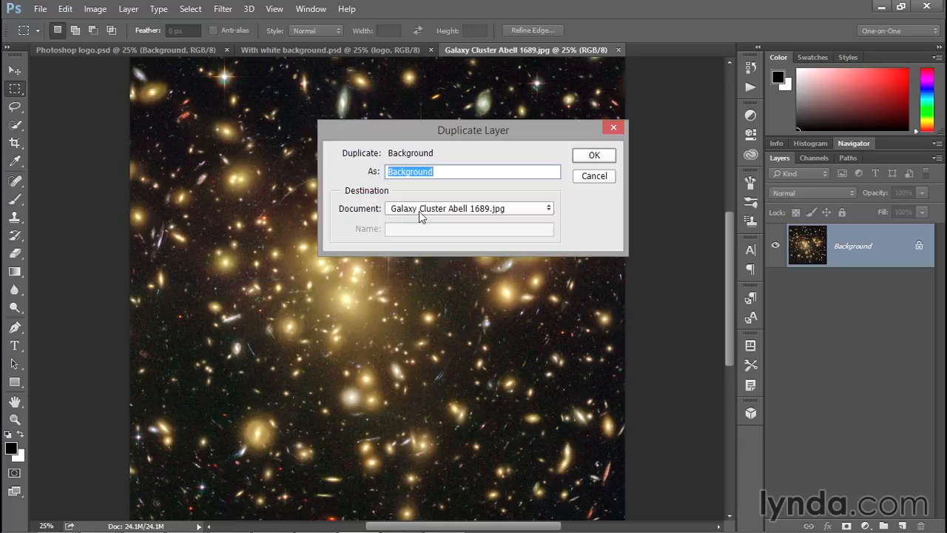
click(517, 210)
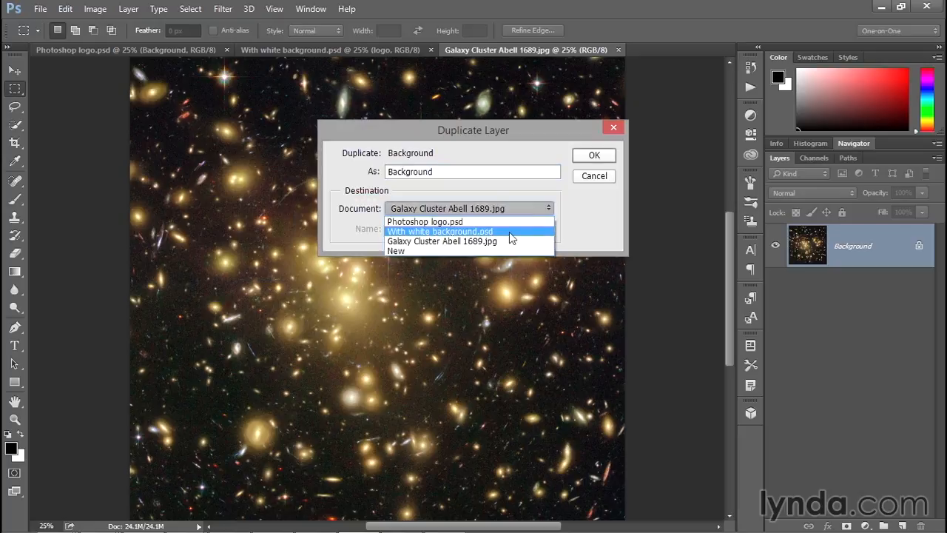
click(509, 232)
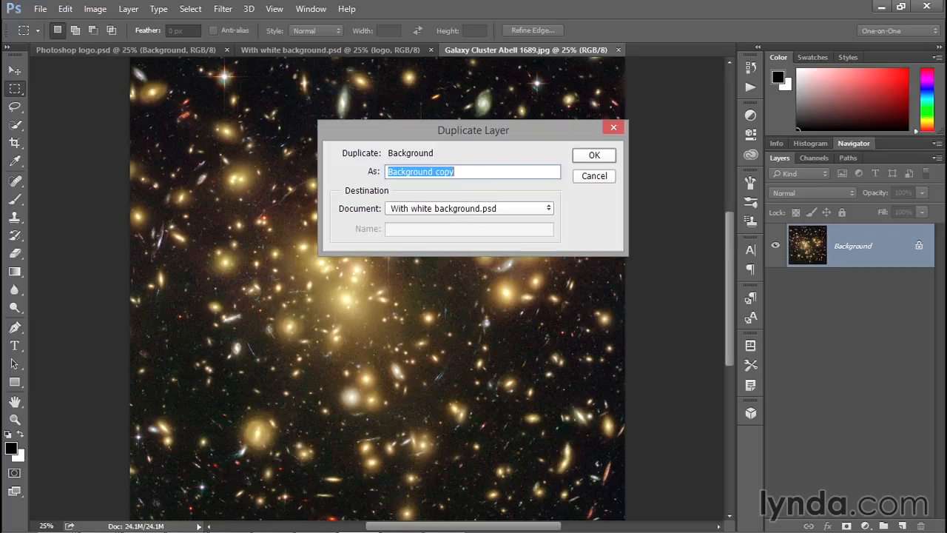
text(galaxy)
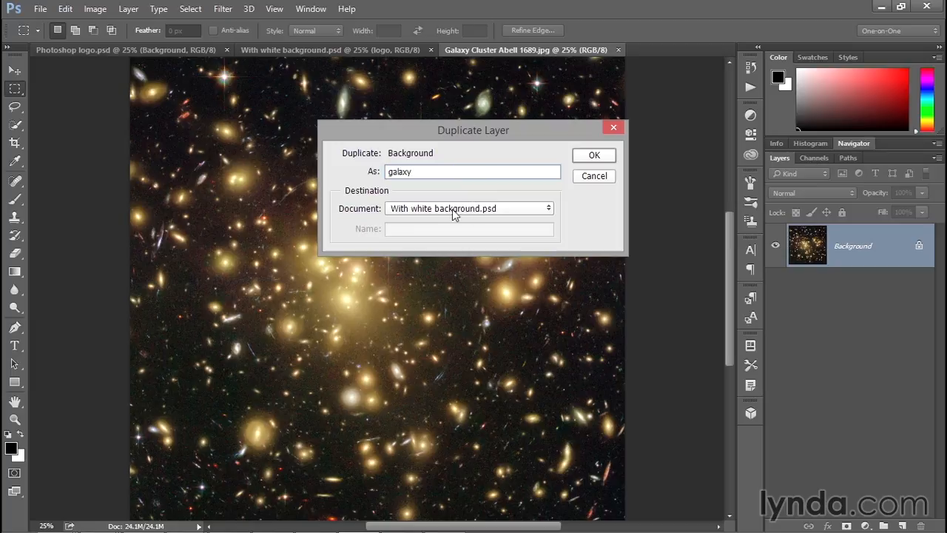
click(592, 157)
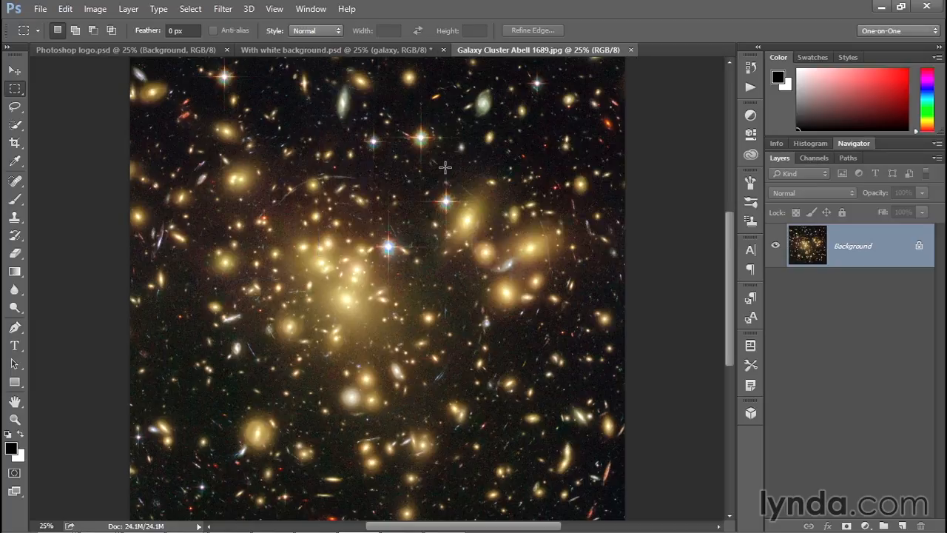
Step: Set the galaxy layer's blend mode to Screen in With white background.psd
click(275, 50)
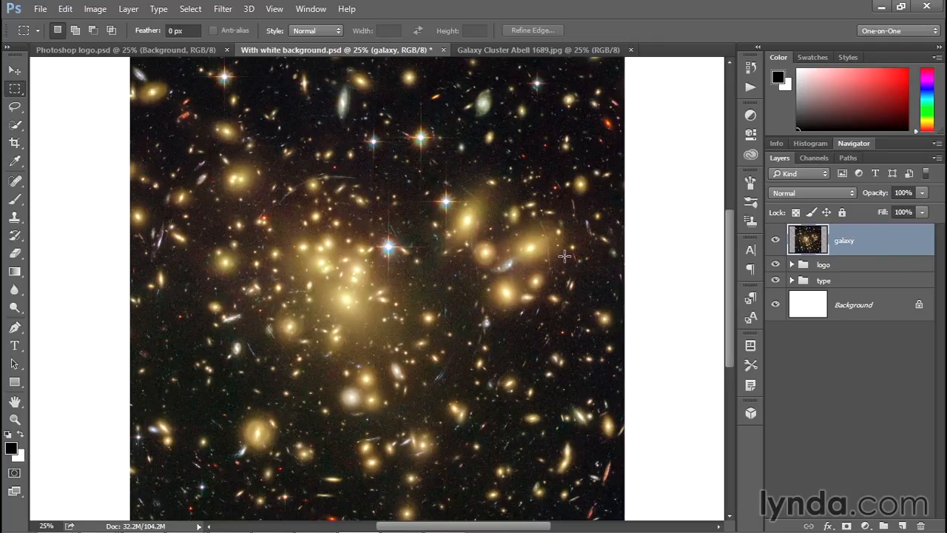
click(806, 193)
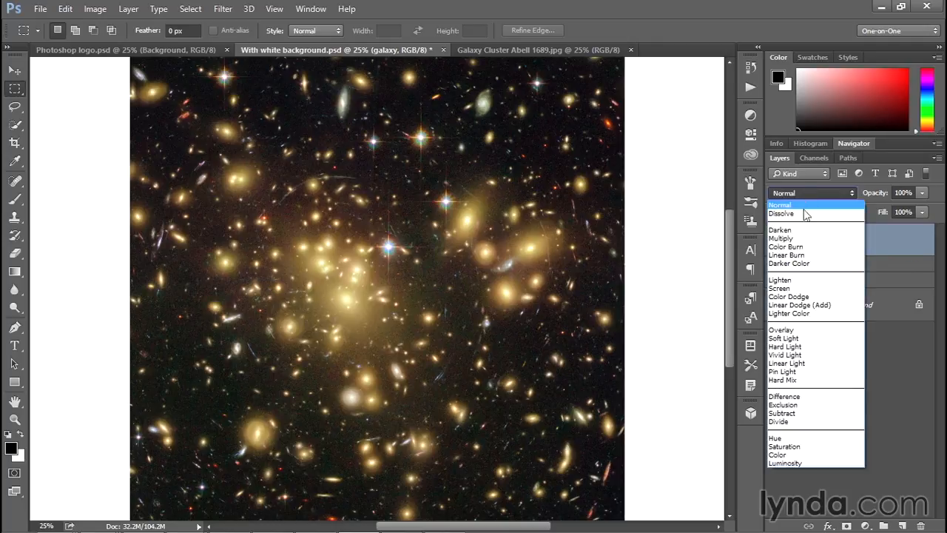
click(808, 288)
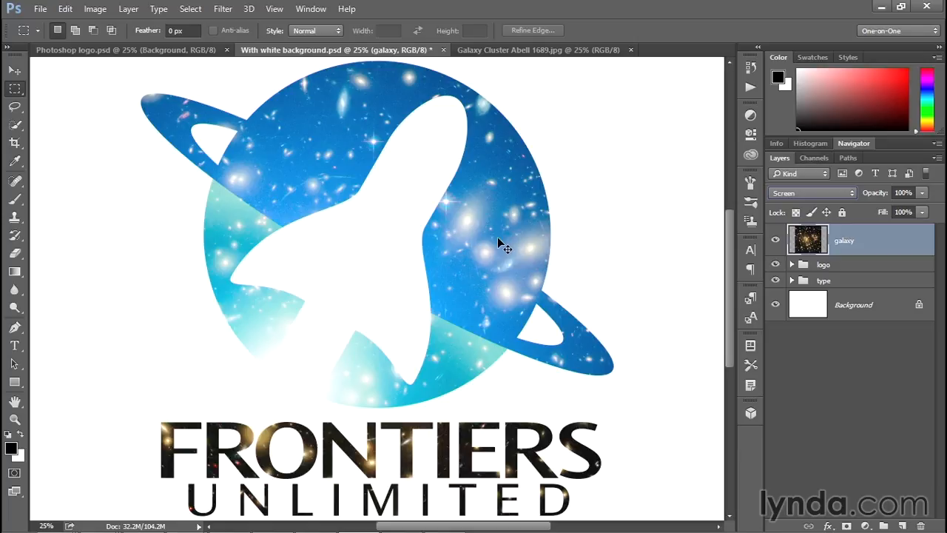
Step: Move the galaxy layer up over the planet artwork and set its horizontal position to 1990 px with Free Transform
drag(498, 239, 491, 119)
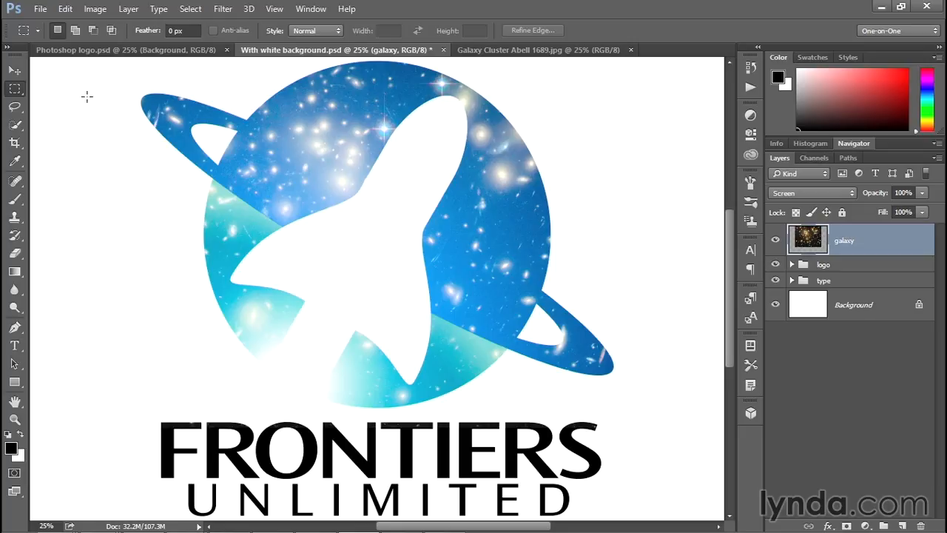
click(66, 9)
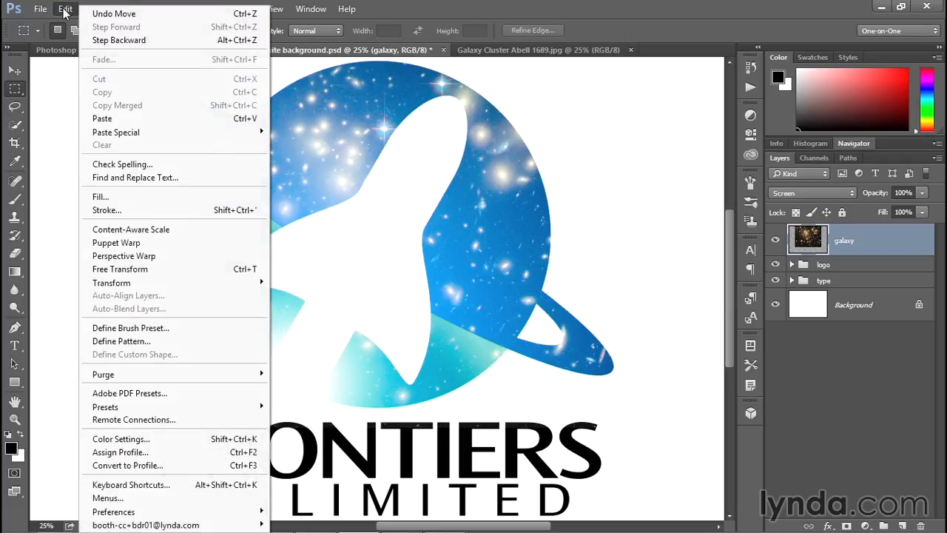
click(174, 269)
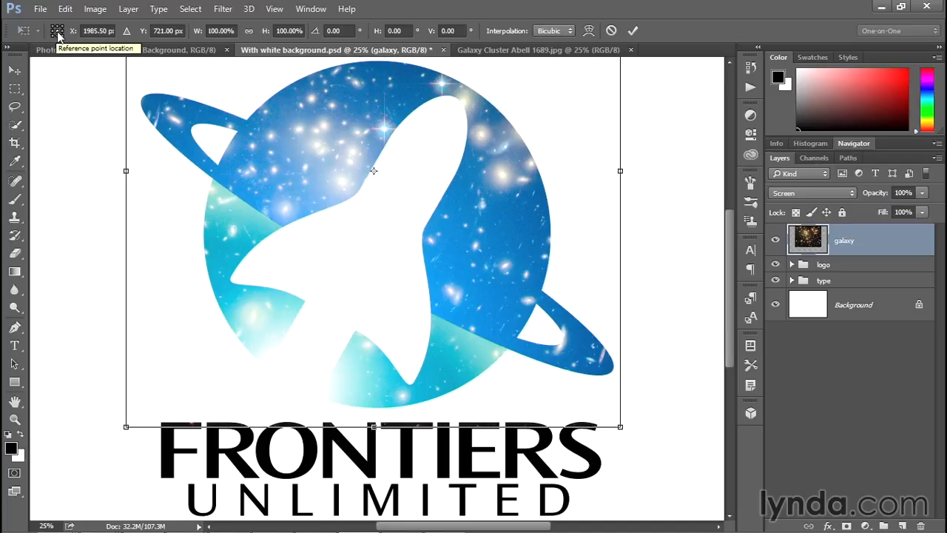
double_click(99, 31)
text(1990)
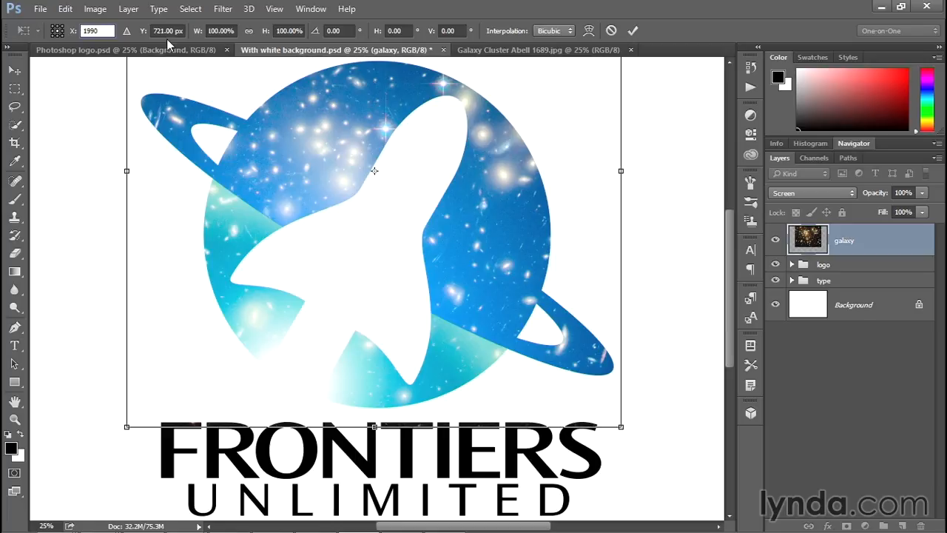
key(Return)
key(Return)
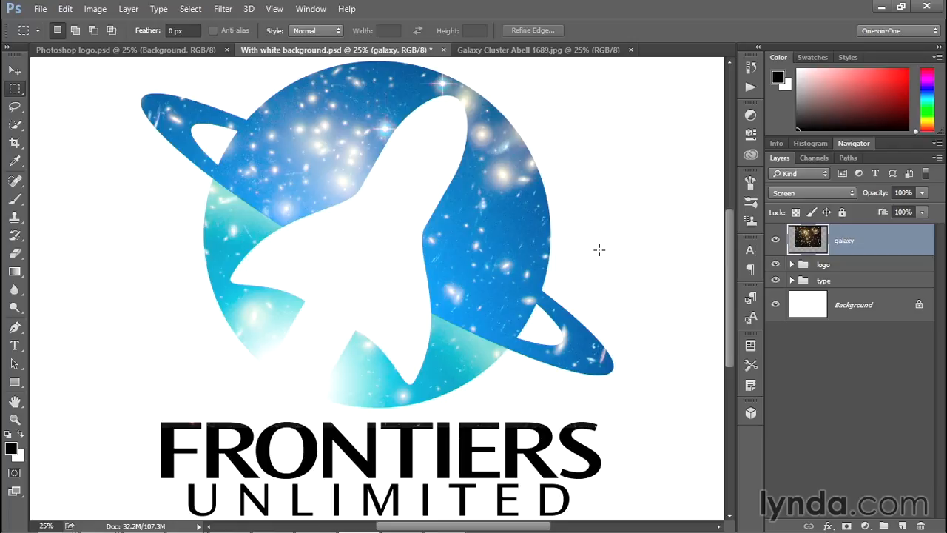
Step: Switch to Illustrator, hide the gradients layer and show the rotated layer
key(alt+Tab)
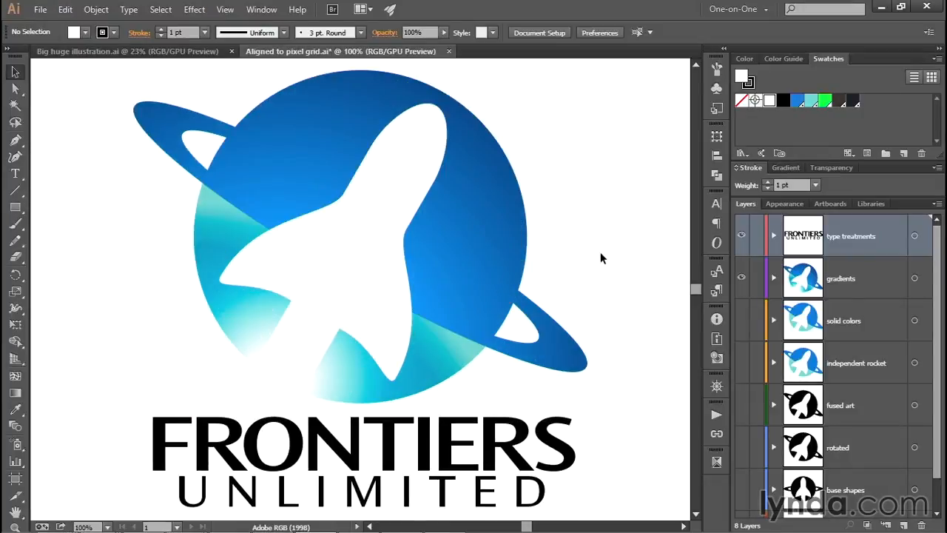
click(741, 277)
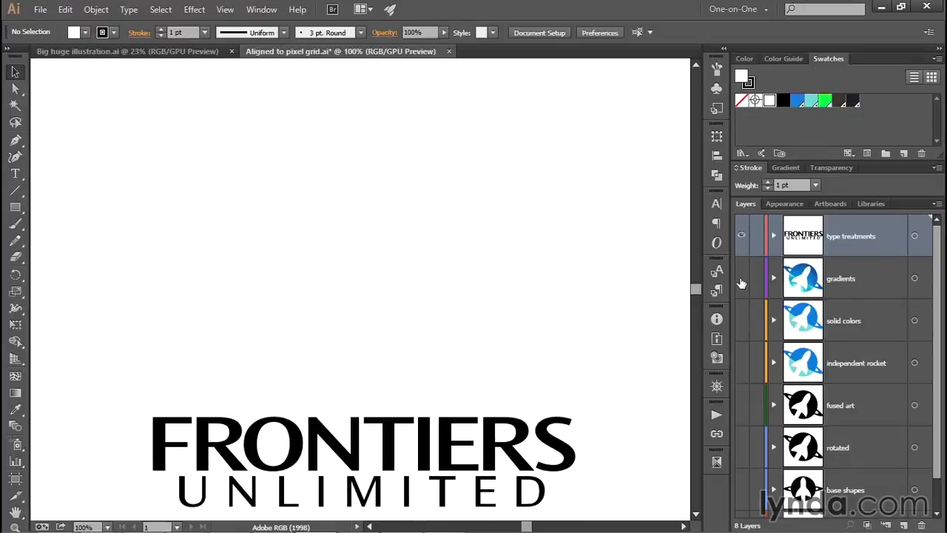
click(742, 448)
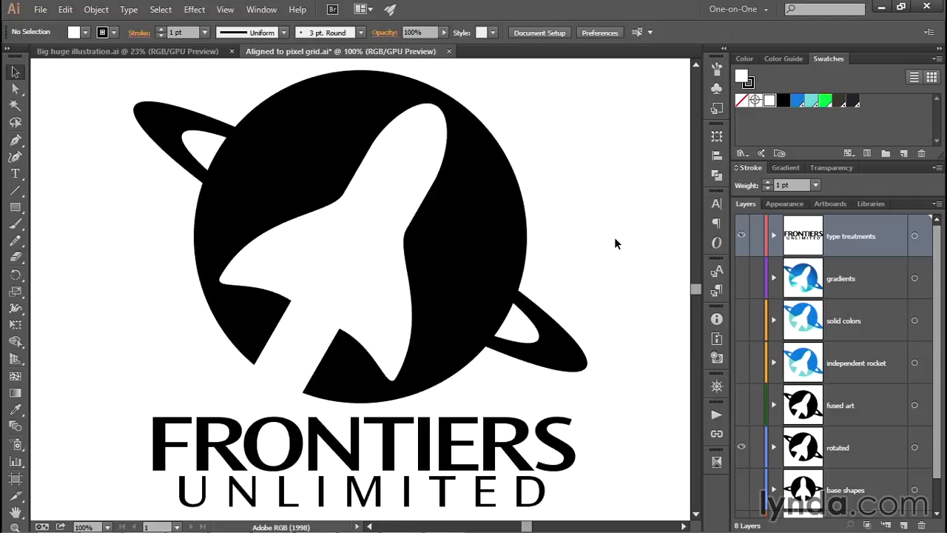
Step: Select the planet circle and the outer ring ellipse on the rotated layer and copy them
click(451, 376)
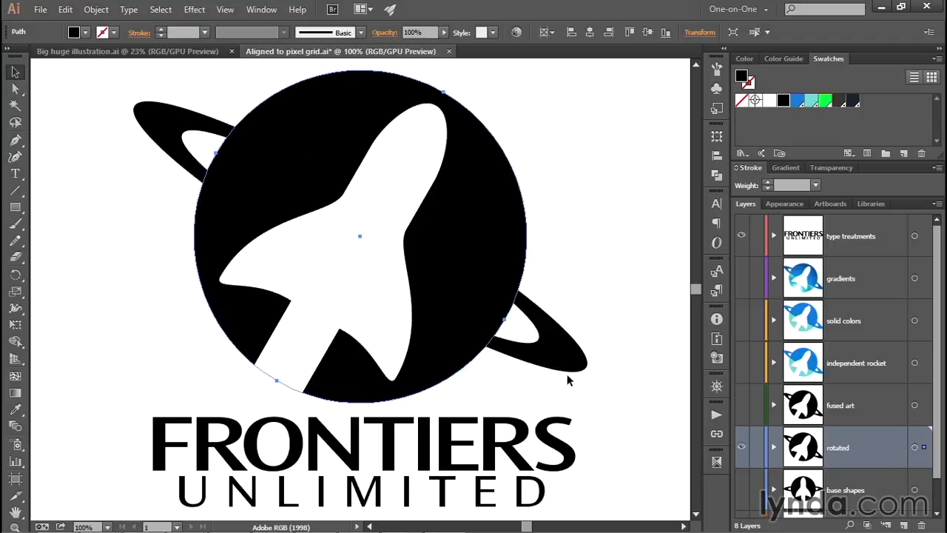
key(a)
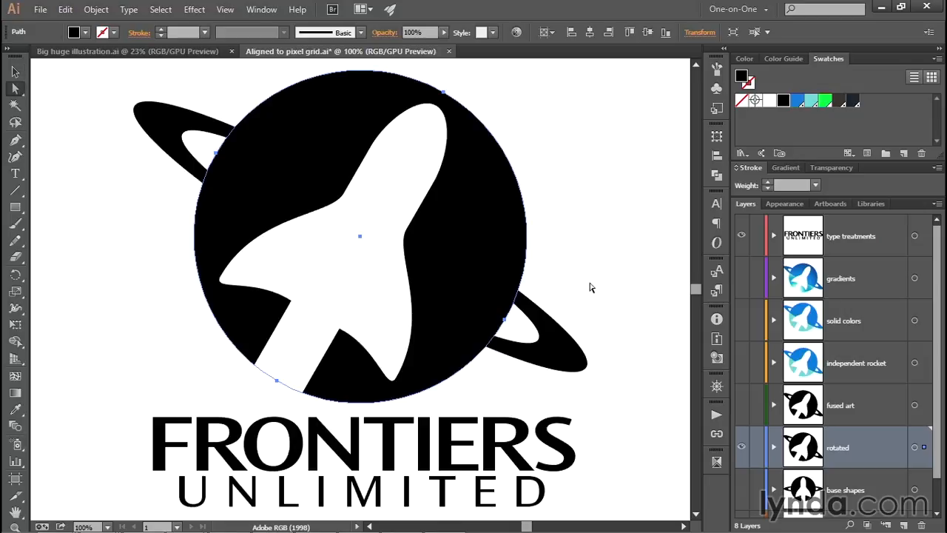
shift+click(559, 375)
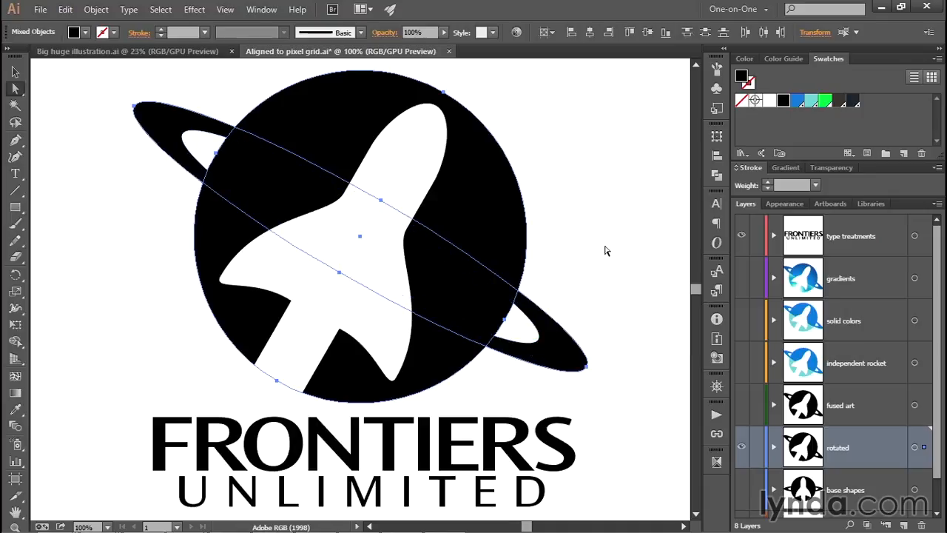
Step: Hide the rotated layer, show the gradients layer and paste the copied circle and ellipse in front on it
click(742, 446)
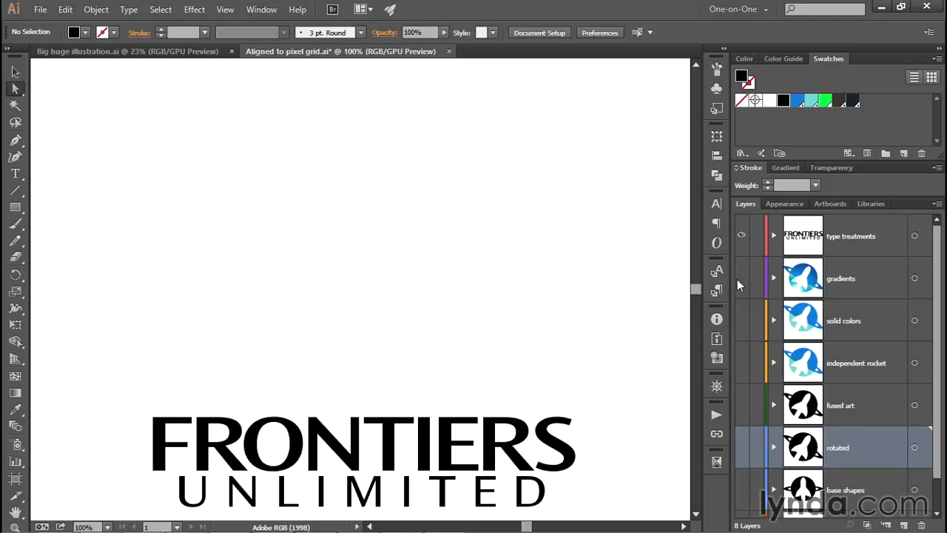
click(740, 278)
click(881, 278)
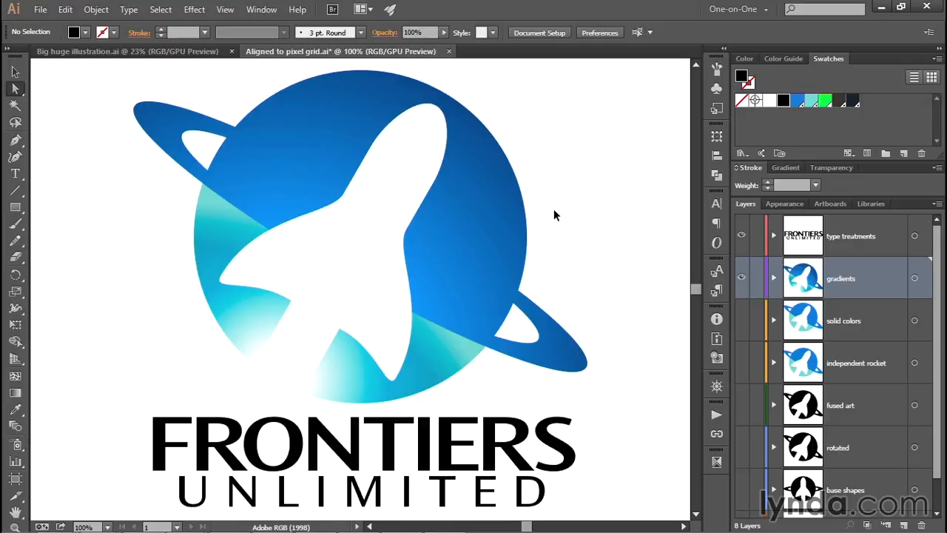
key(ctrl+f)
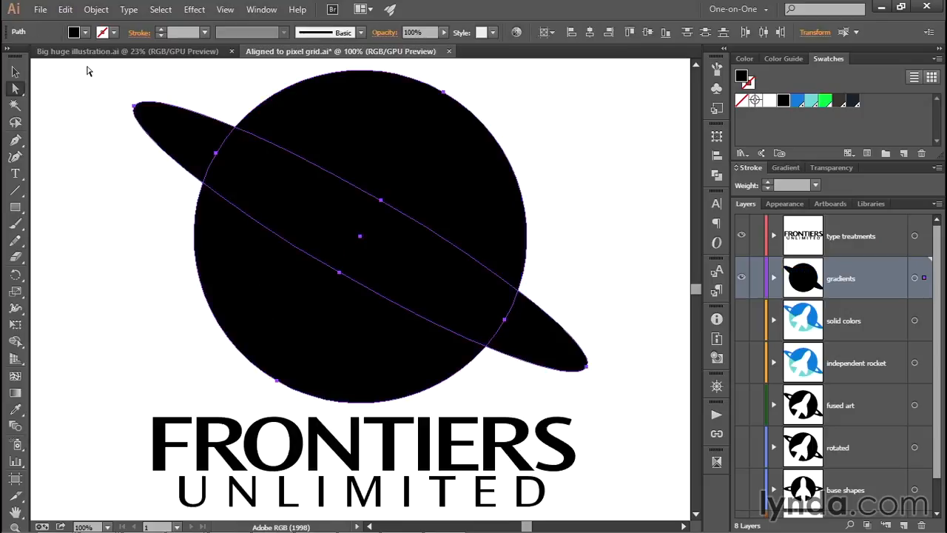
Step: Set the fill of the pasted circle and ellipse to None and deselect them
click(78, 36)
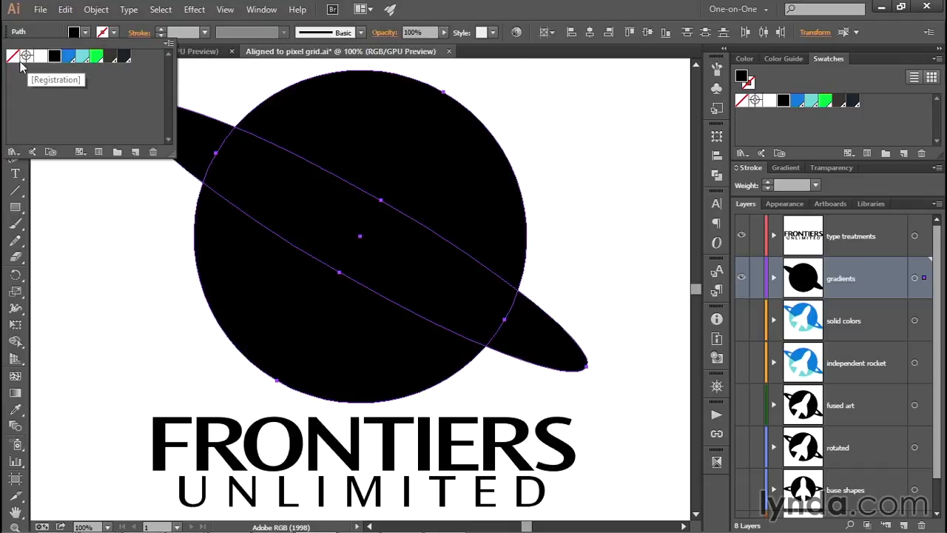
click(14, 60)
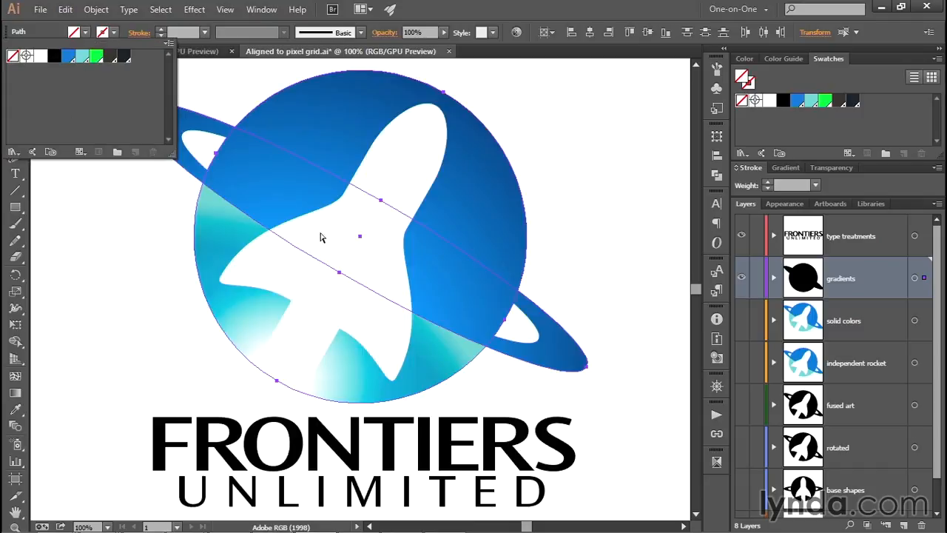
click(615, 213)
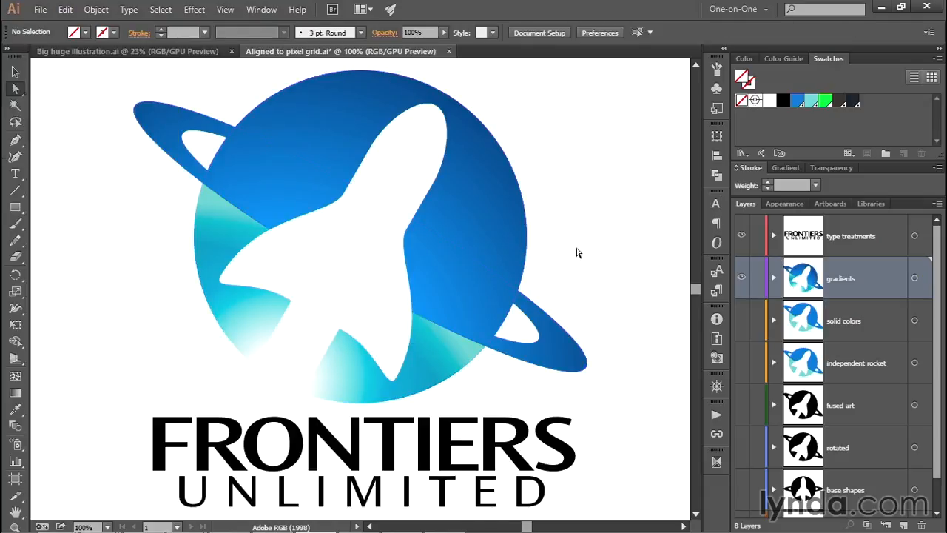
Step: Move the upper middle anchor point of the pasted ring ellipse by 200 pt at a 60° angle
click(536, 305)
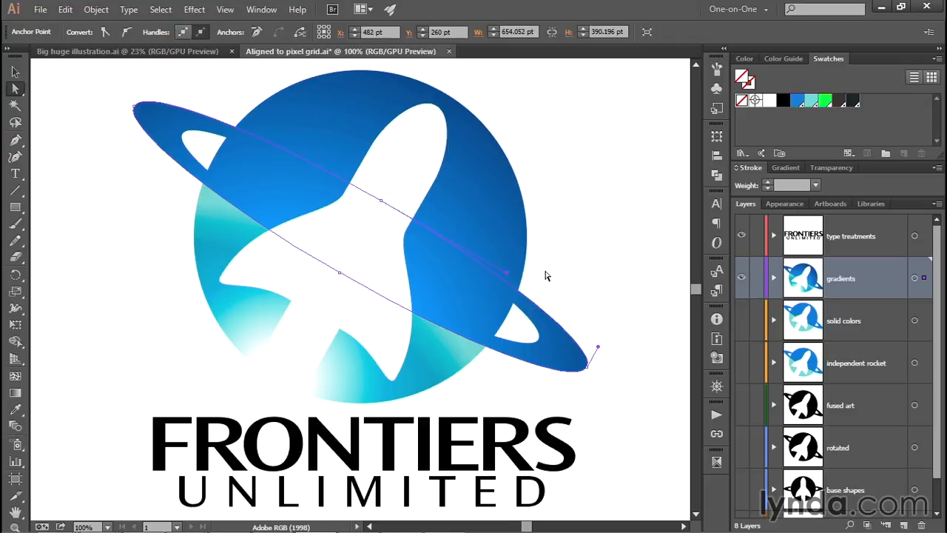
click(380, 201)
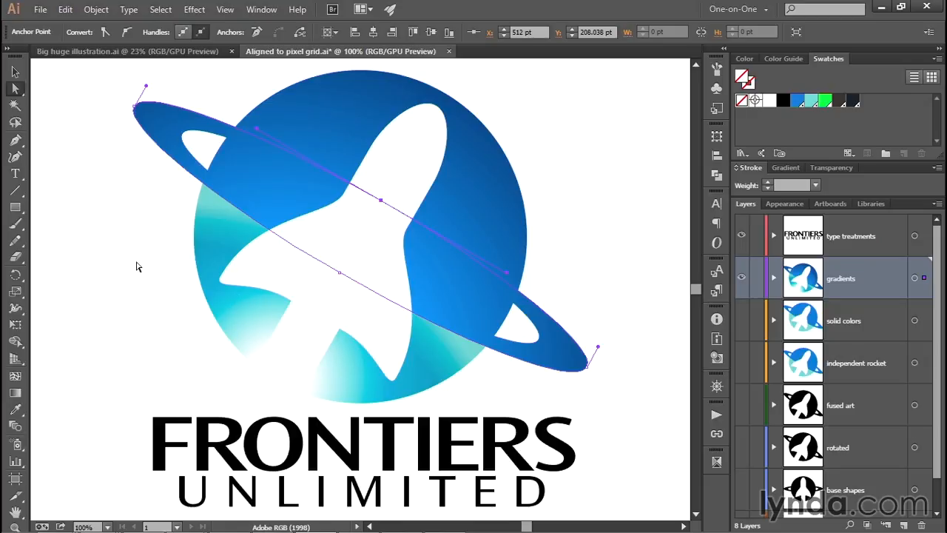
key(ctrl+z)
key(Return)
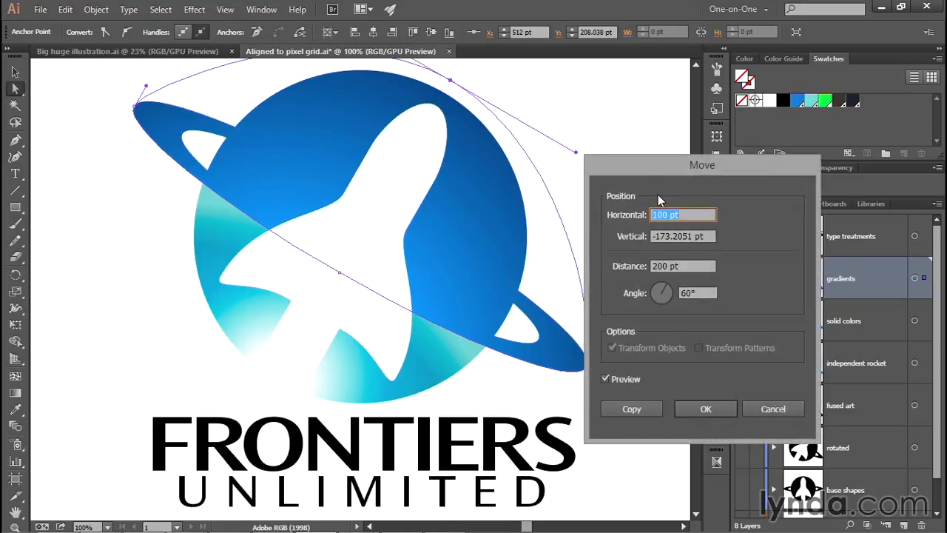
click(705, 293)
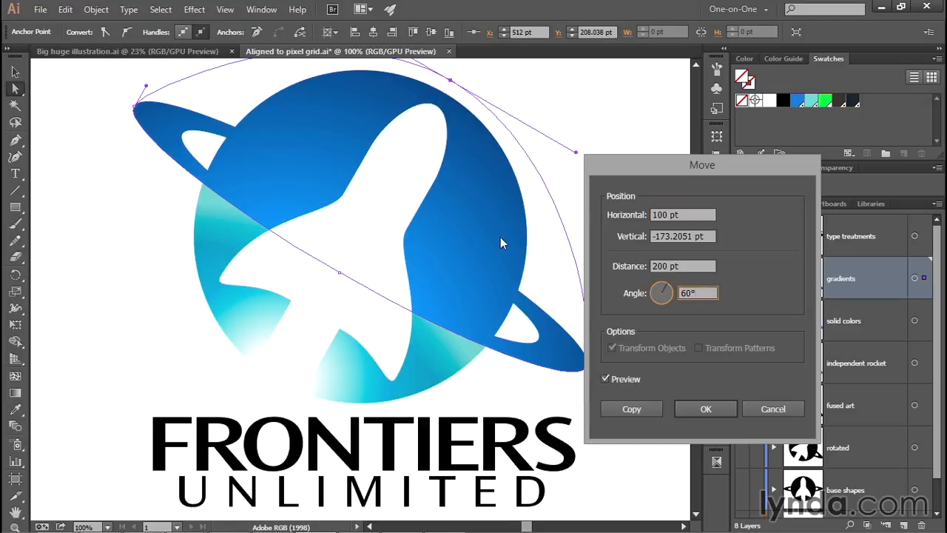
click(687, 266)
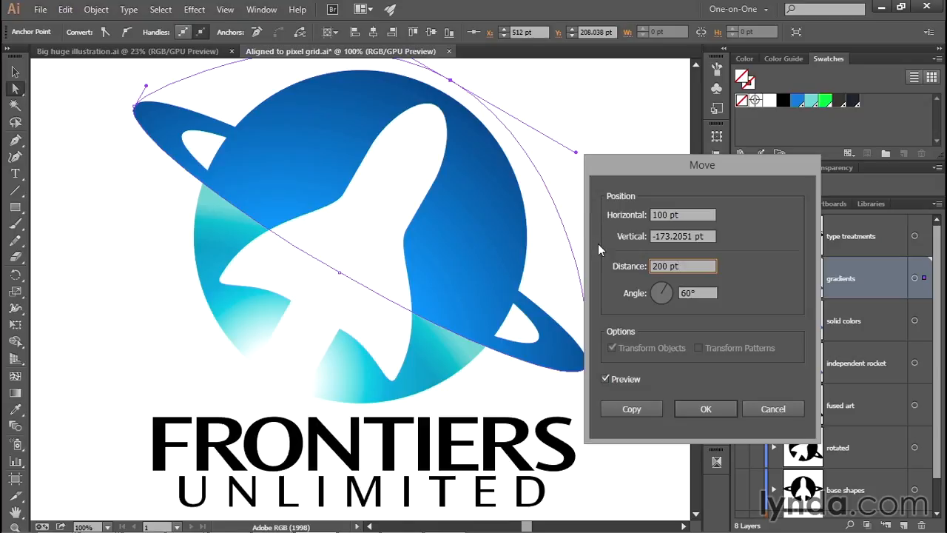
click(722, 407)
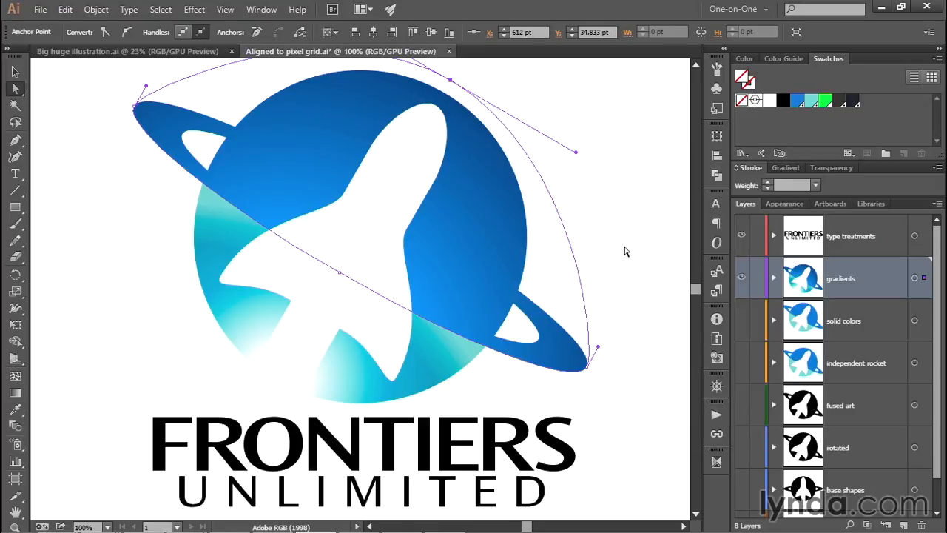
Step: Select the entire reshaped ellipse path together with the planet circle path on the gradients layer
key(v)
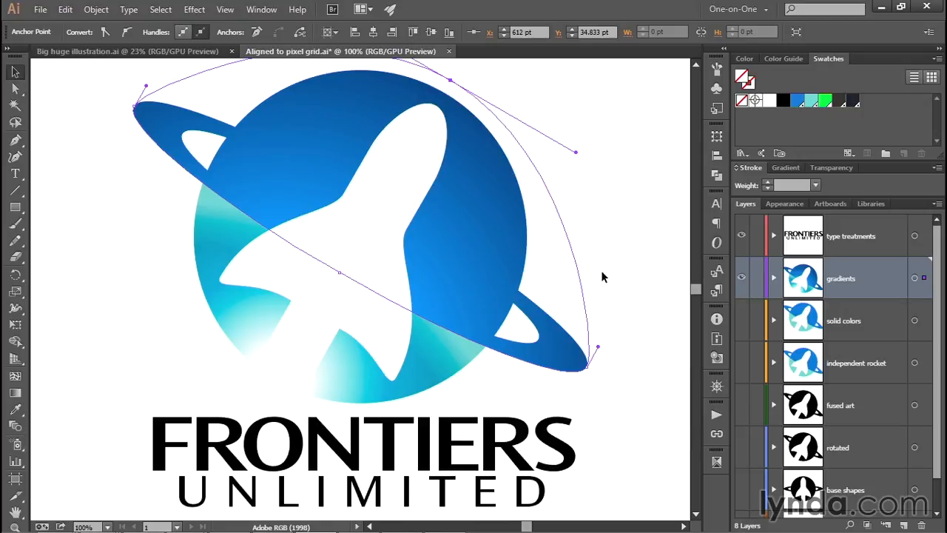
click(580, 272)
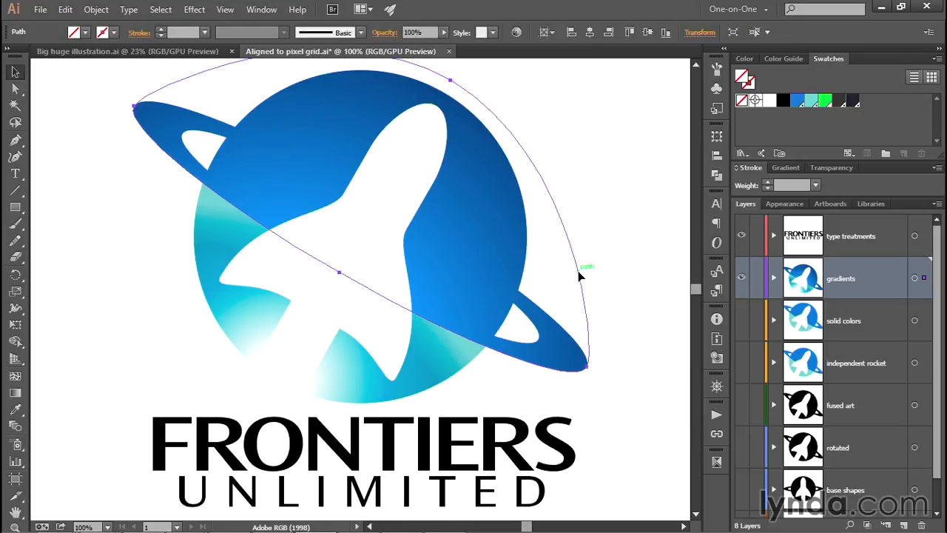
shift+click(524, 274)
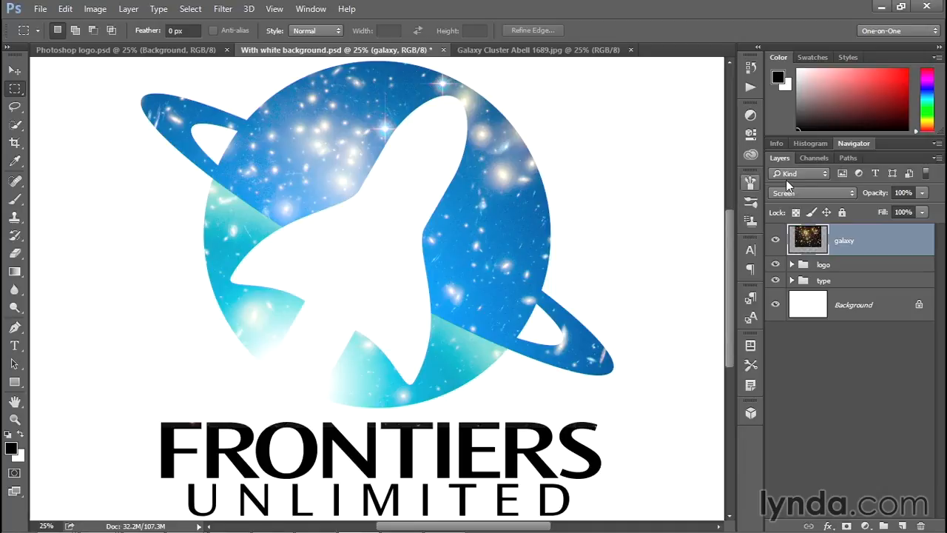
Step: Create a new empty path named "from AI" in With white background.psd
click(851, 157)
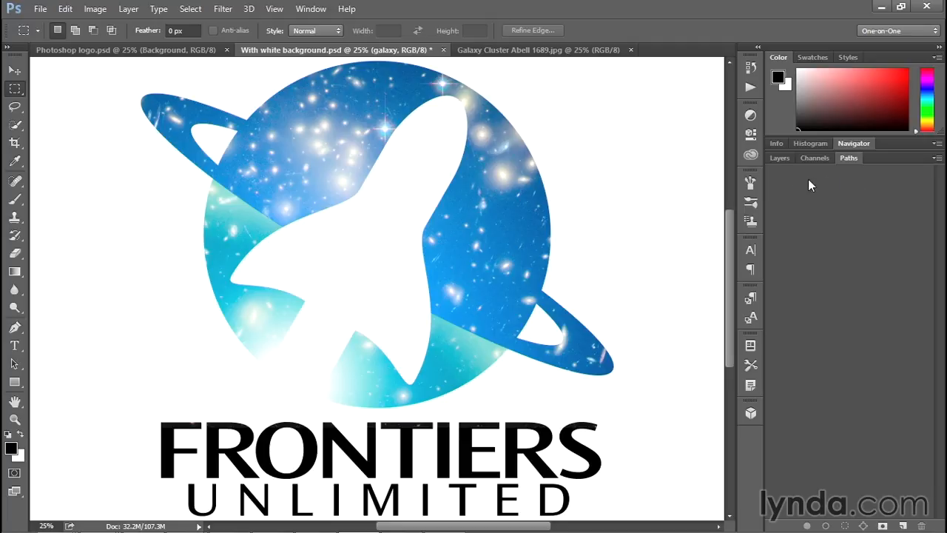
alt+click(904, 526)
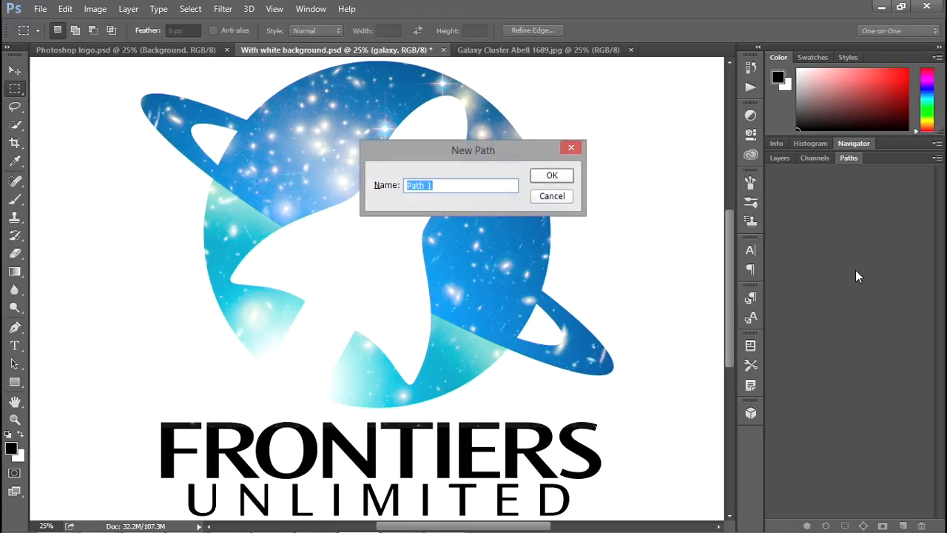
text(fr)
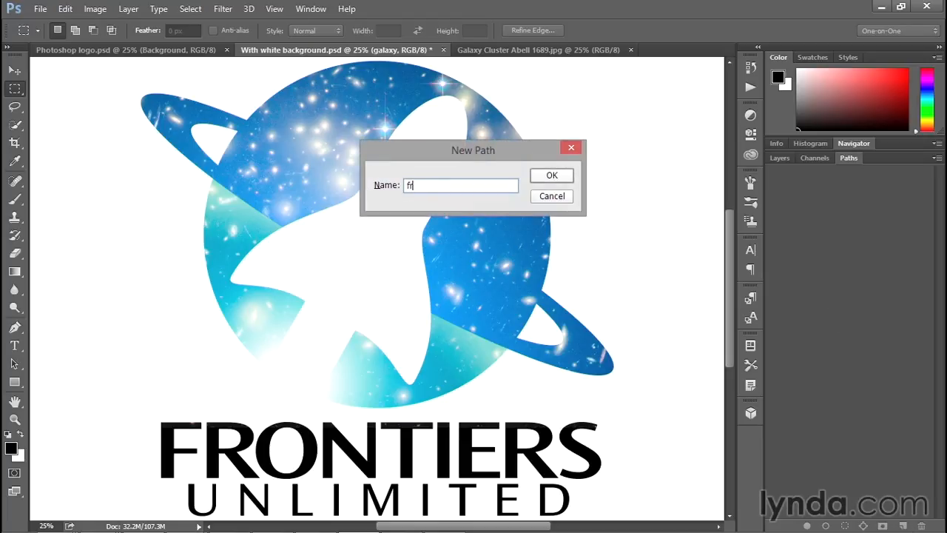
text(om AI)
click(553, 176)
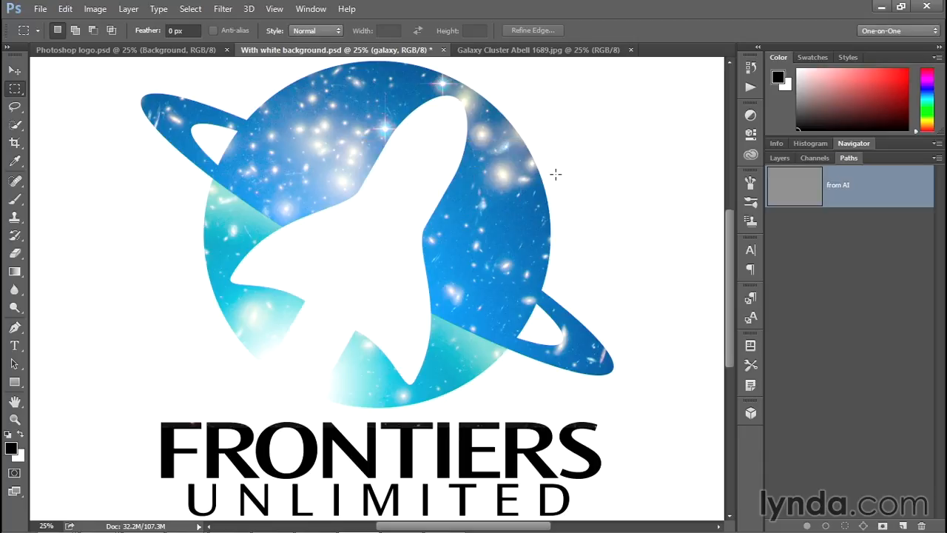
Step: Try pasting the copied Illustrator circle and ellipse as a path into "from AI", and delete the pasted outlines
key(ctrl+v)
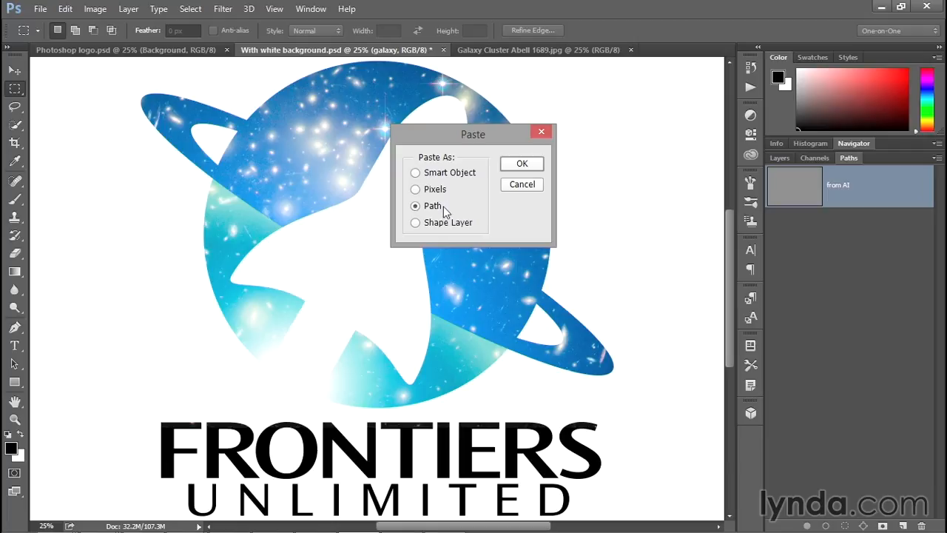
click(518, 162)
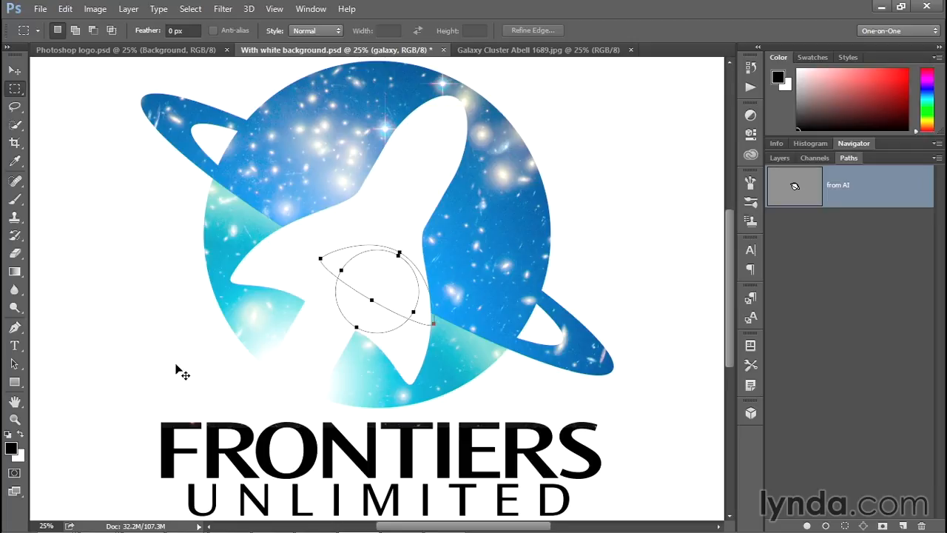
key(Delete)
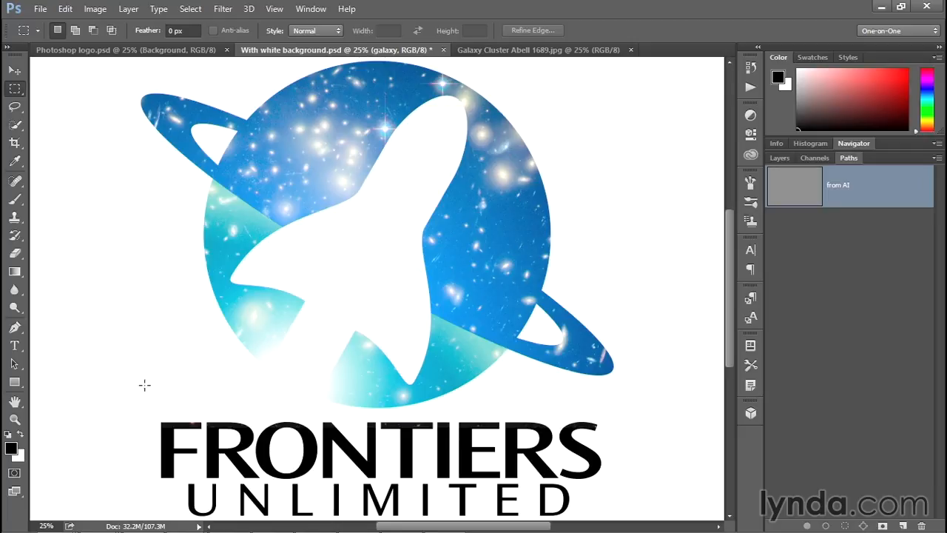
Step: Turn off resampling for the image size and set the resolution to 300 pixels/inch
click(94, 9)
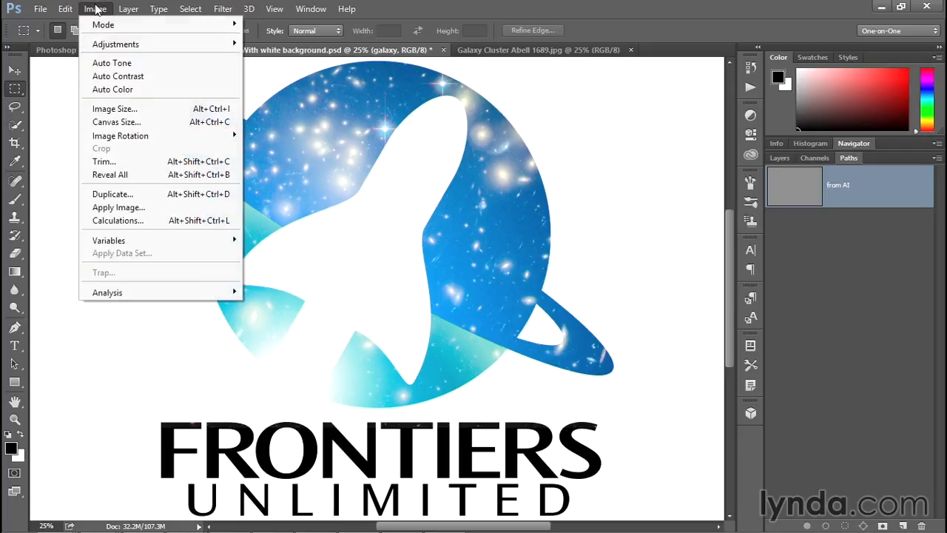
click(167, 110)
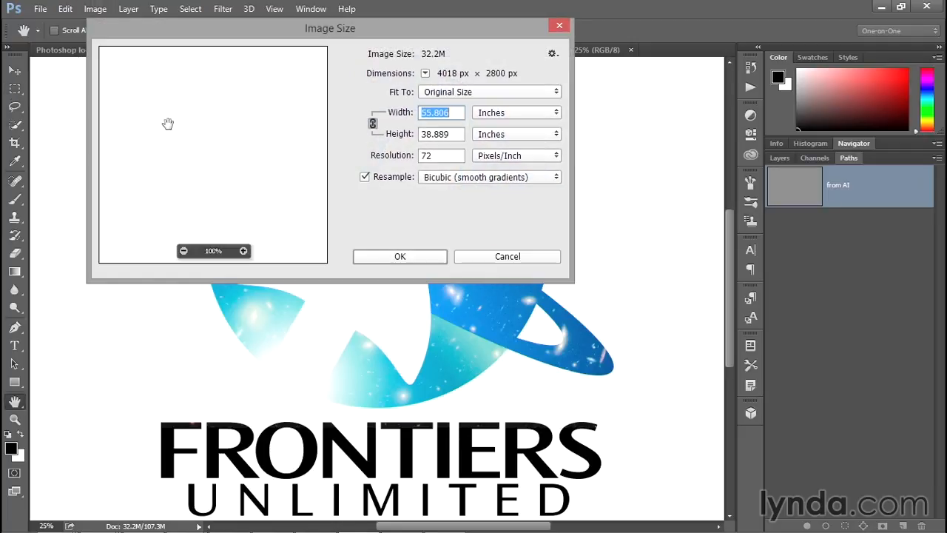
drag(407, 29, 597, 99)
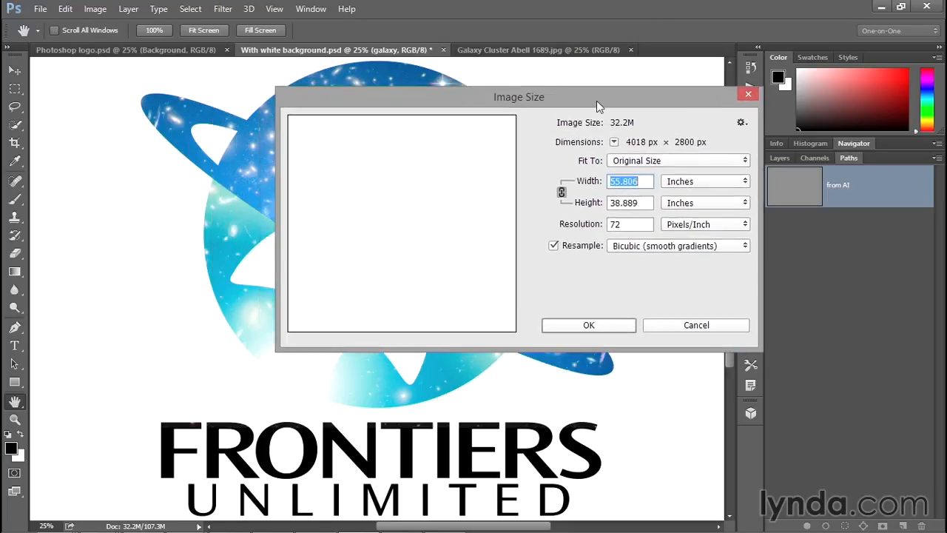
click(553, 246)
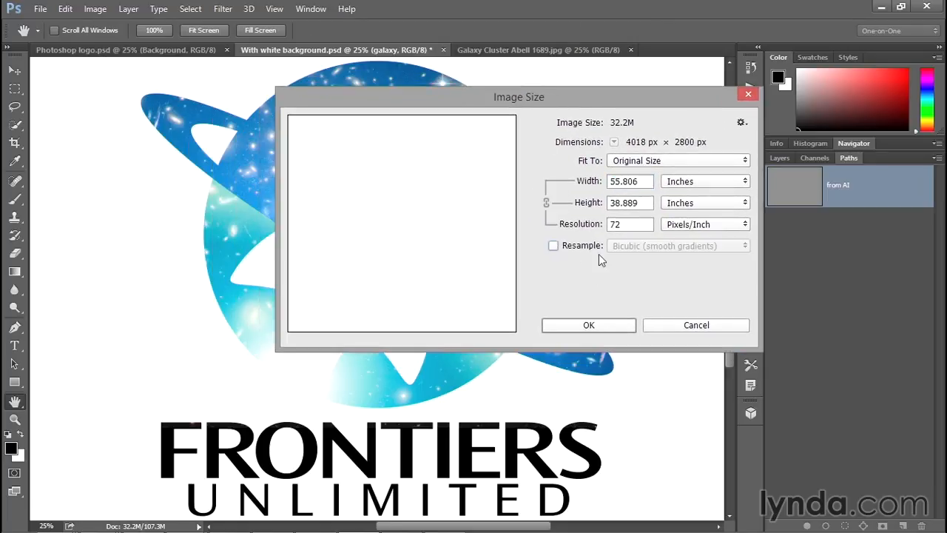
drag(626, 224, 576, 241)
text(300)
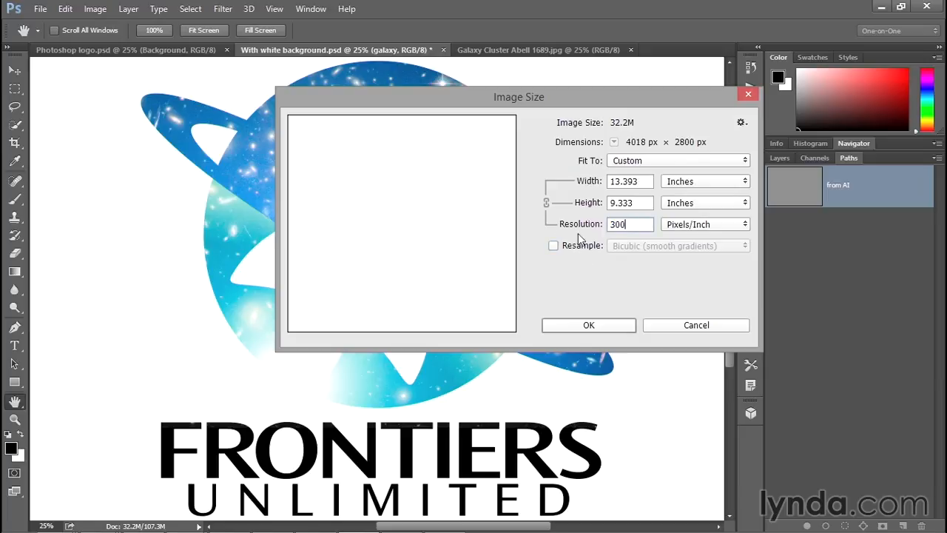
click(610, 324)
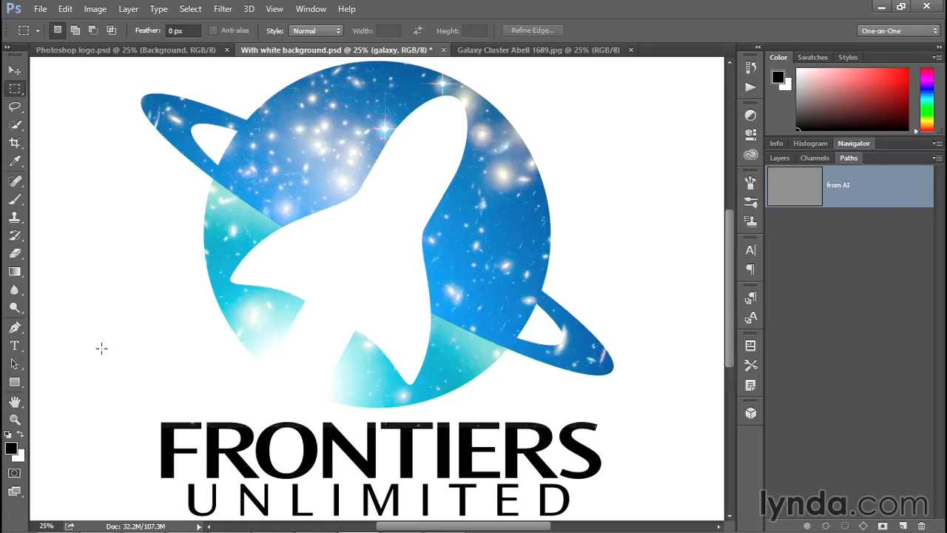
Step: Paste the Illustrator circle and ellipse as a path and move them up onto the planet and lower ring edges
key(ctrl+v)
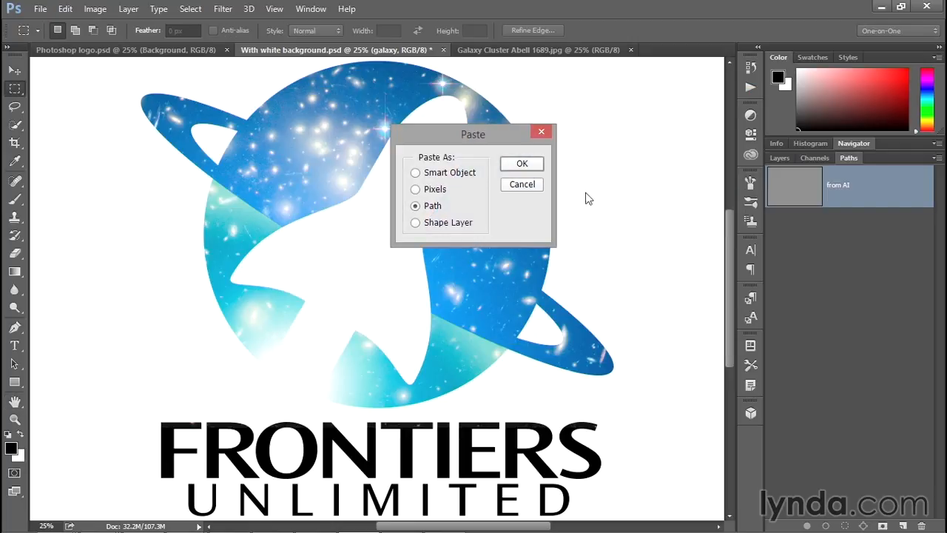
click(508, 164)
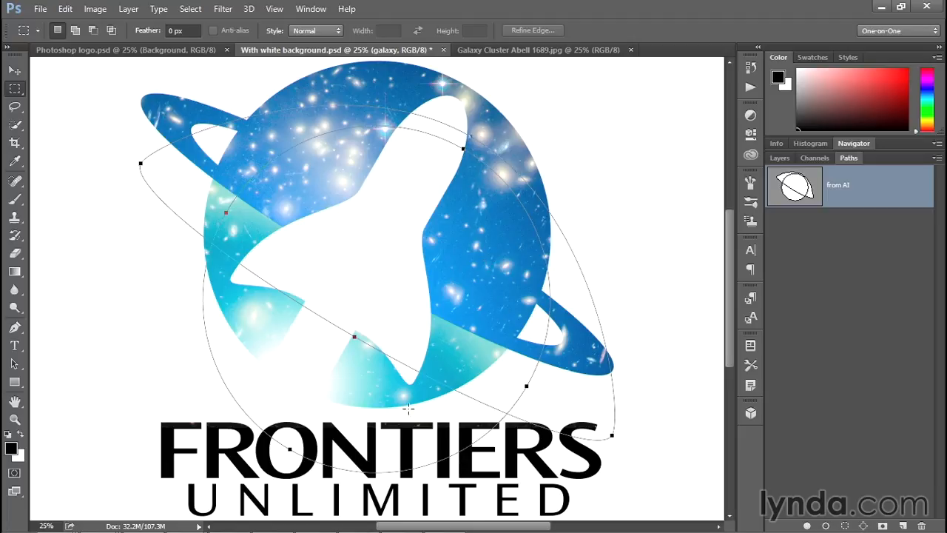
ctrl+click(506, 421)
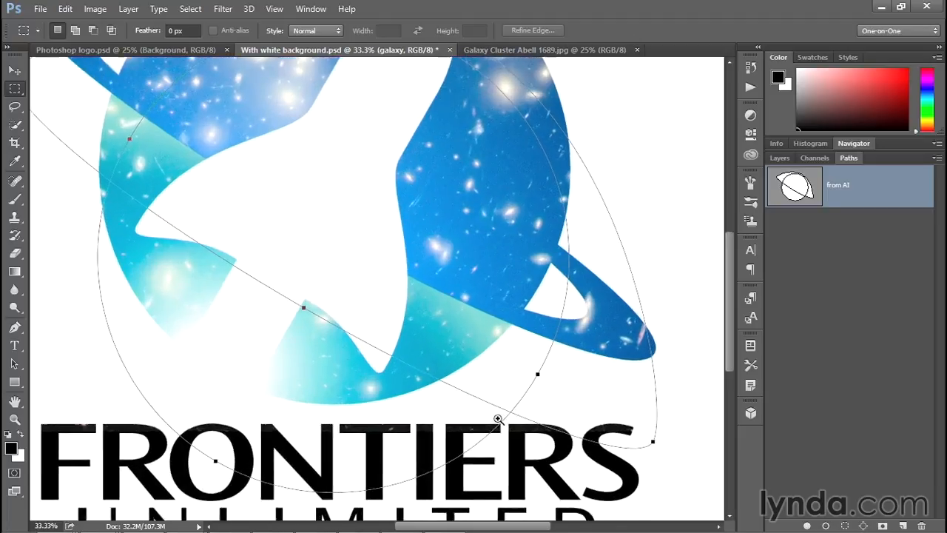
ctrl+click(514, 426)
drag(518, 422, 333, 208)
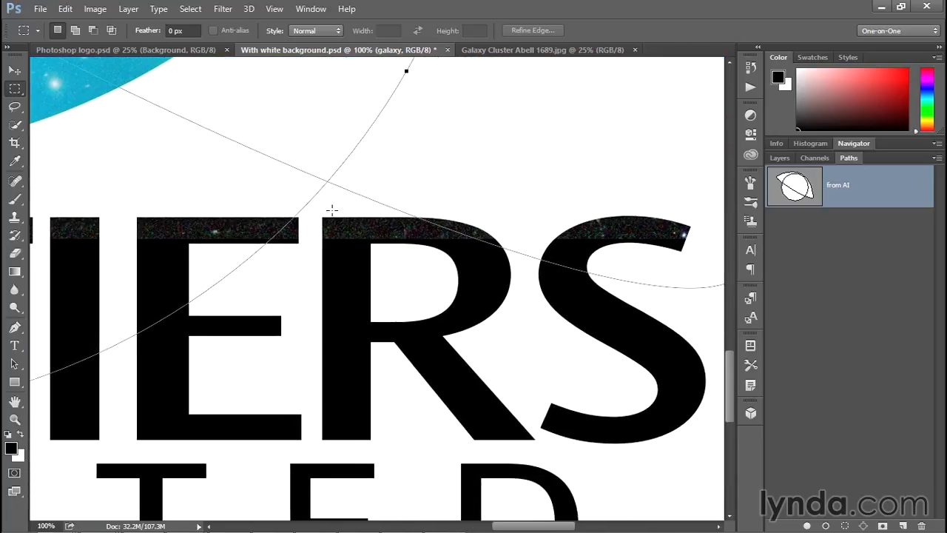
click(15, 367)
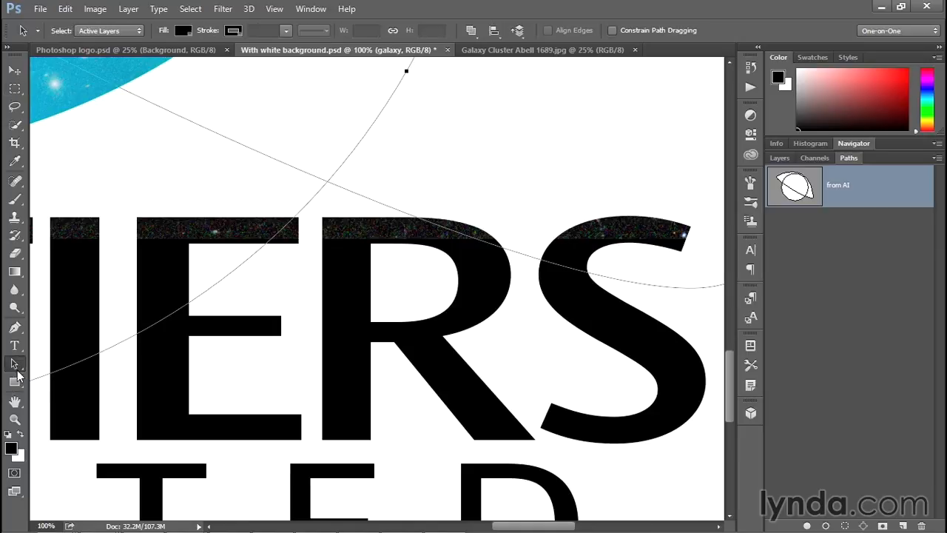
drag(488, 201, 479, 321)
drag(304, 334, 308, 79)
drag(411, 101, 307, 230)
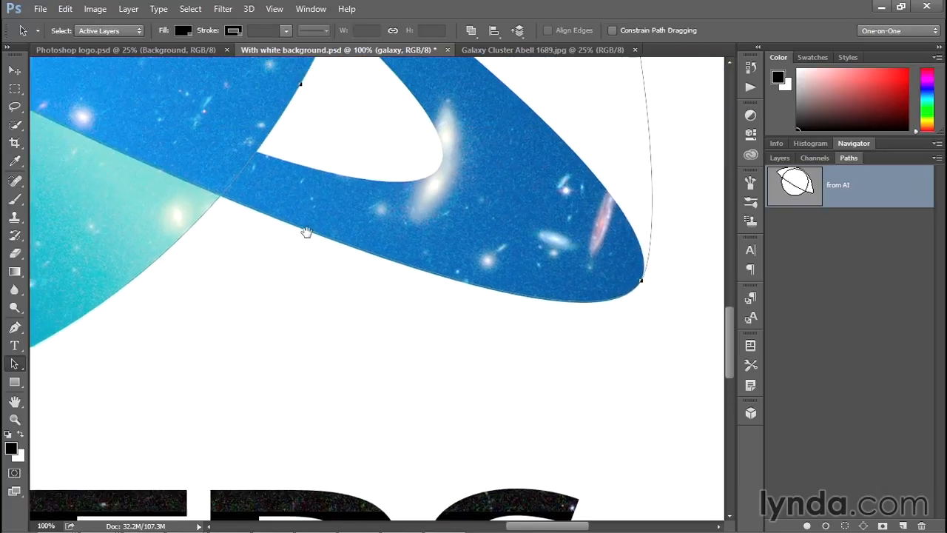
Step: Fine-tune the position of the pasted paths so the circle follows the planet's right edge exactly
drag(222, 184, 344, 426)
drag(393, 123, 403, 387)
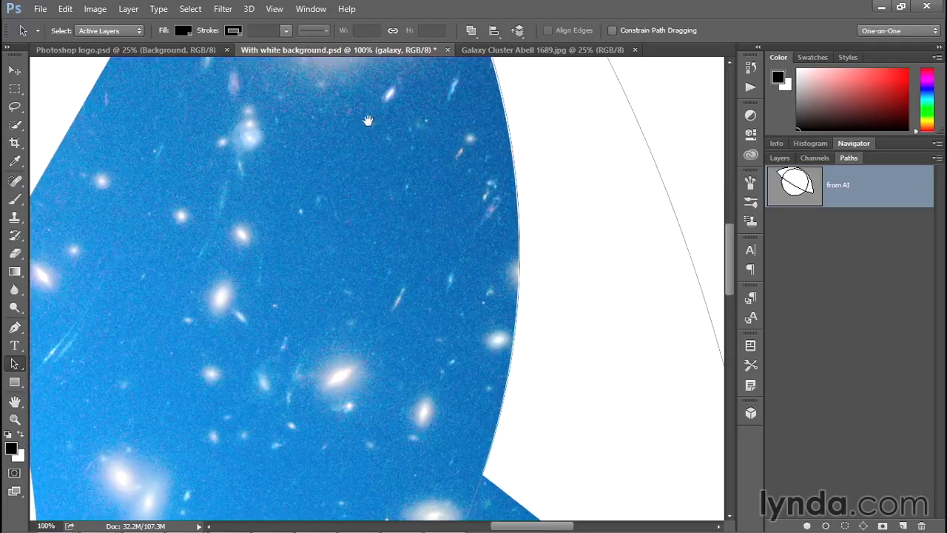
drag(370, 100, 393, 337)
ctrl+click(489, 276)
drag(484, 270, 458, 298)
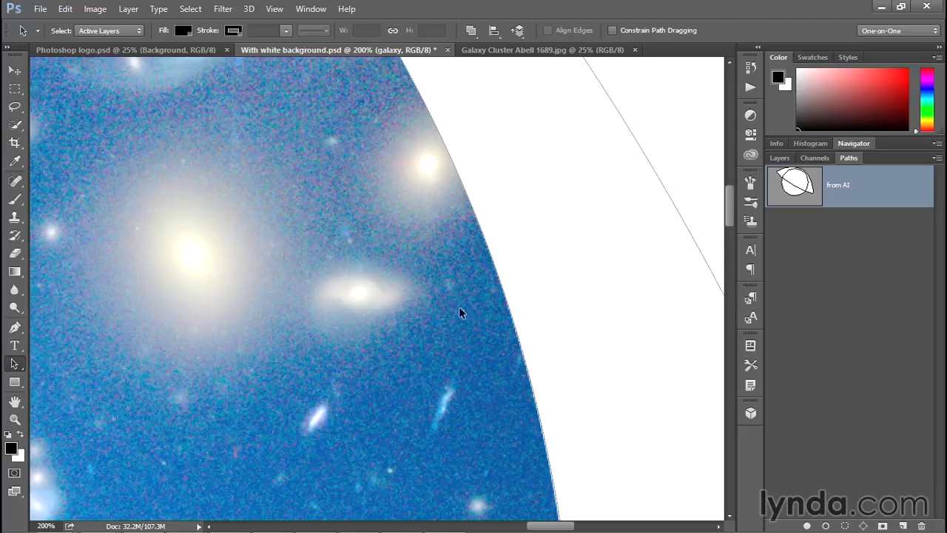
drag(423, 388, 385, 93)
drag(436, 414, 330, 95)
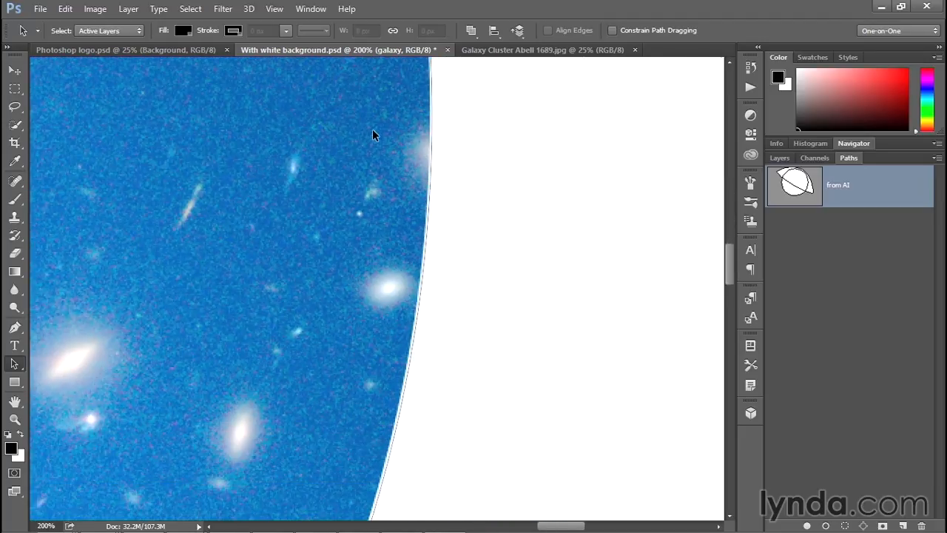
drag(368, 180, 422, 473)
drag(333, 74, 374, 299)
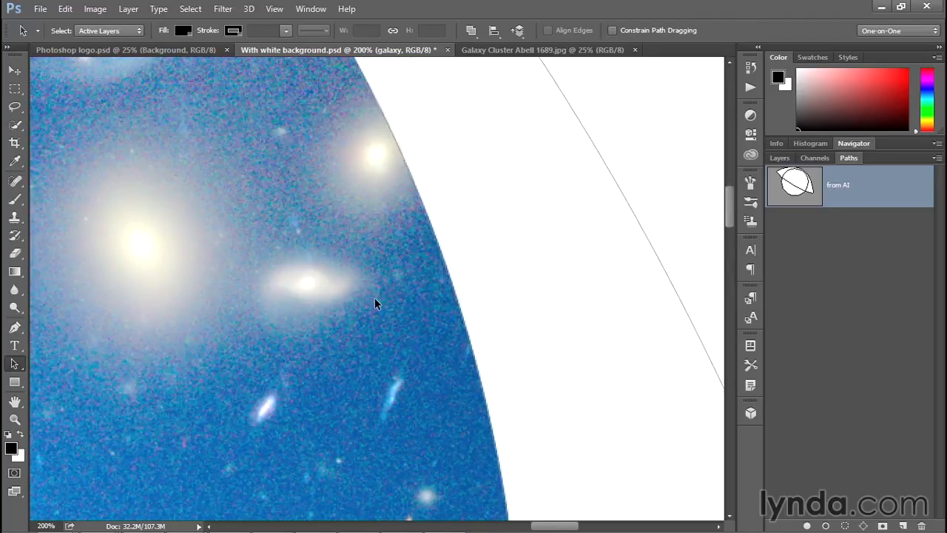
drag(398, 423, 355, 118)
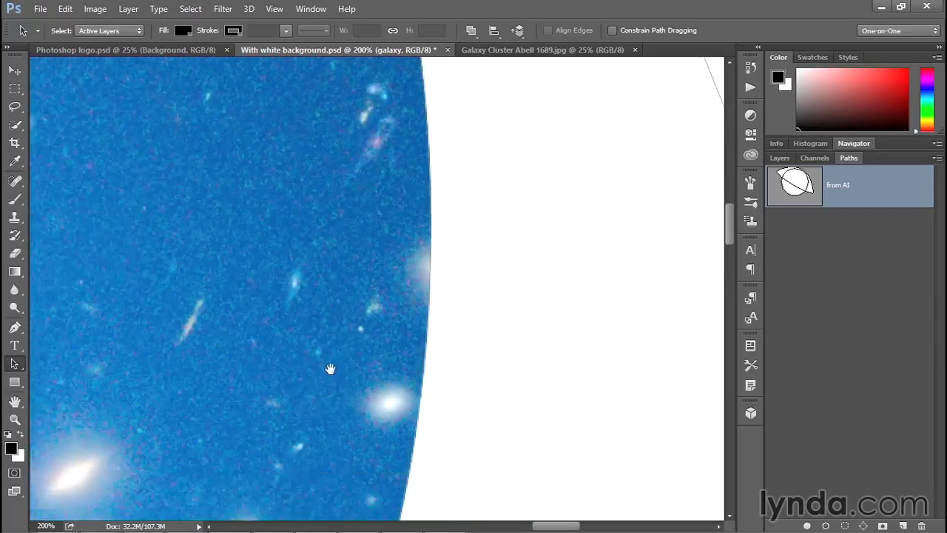
drag(330, 373, 402, 209)
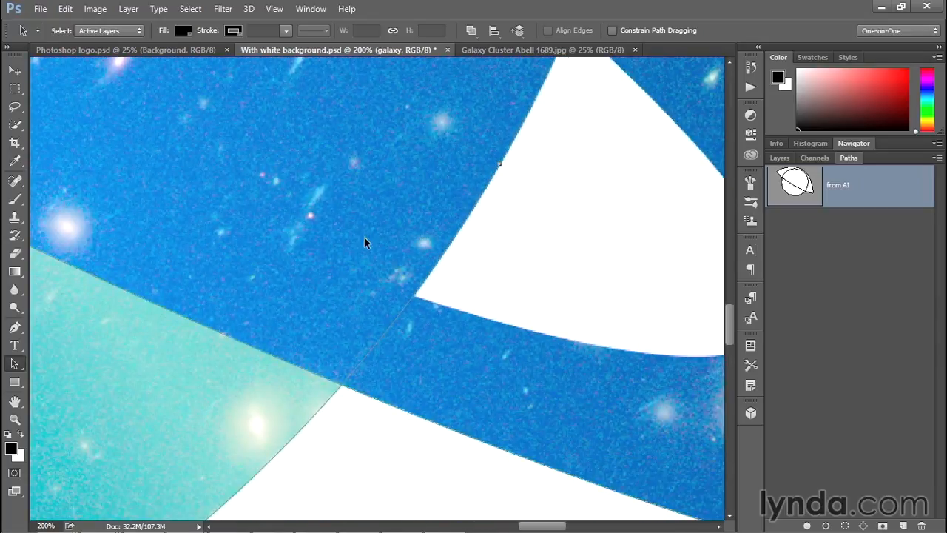
Step: Examine how closely the circle path follows the planet's outline all the way around, ending with the whole logo in view
drag(192, 339, 359, 233)
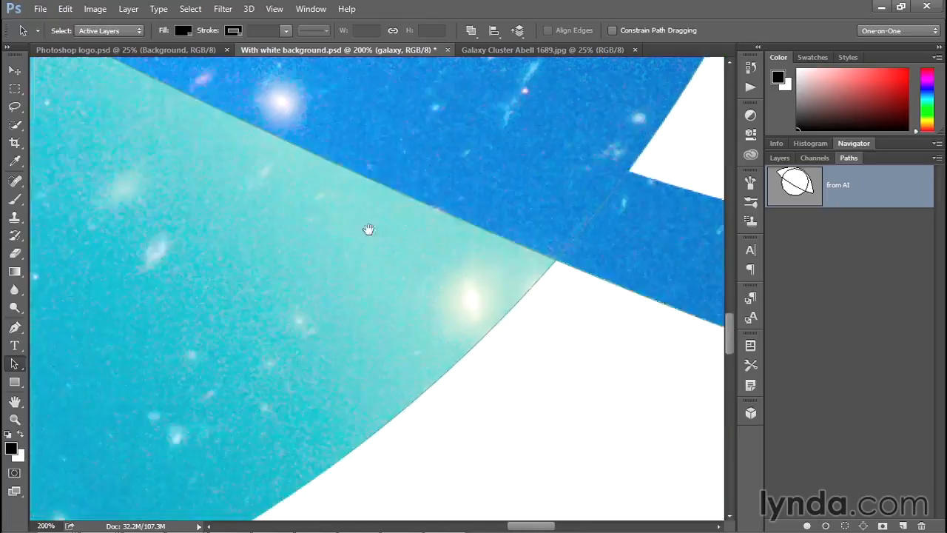
drag(207, 421, 441, 156)
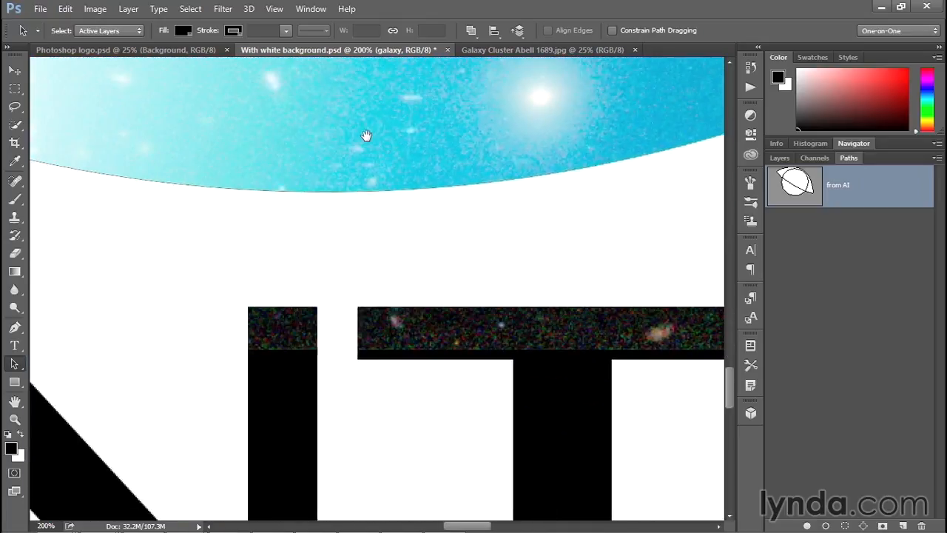
drag(365, 136, 438, 196)
drag(120, 170, 409, 216)
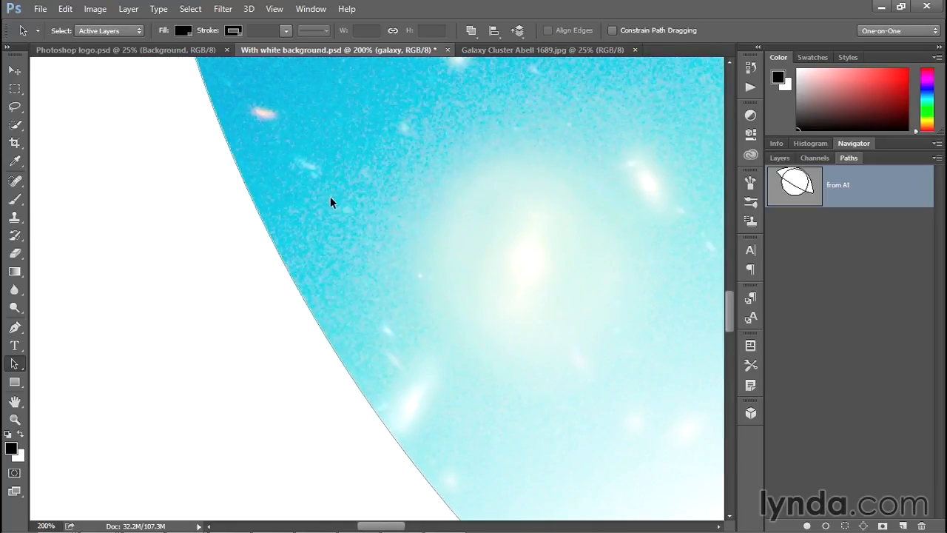
drag(289, 137, 309, 288)
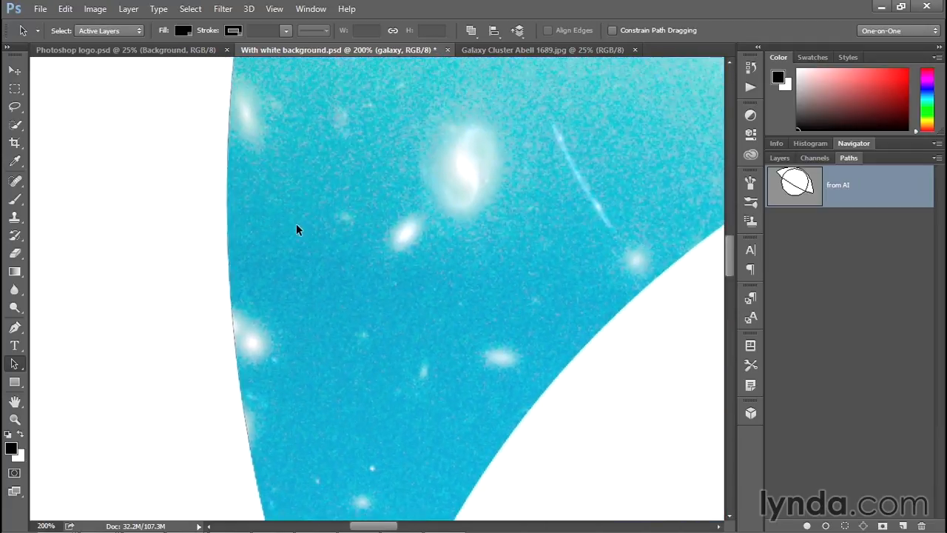
drag(334, 361, 311, 353)
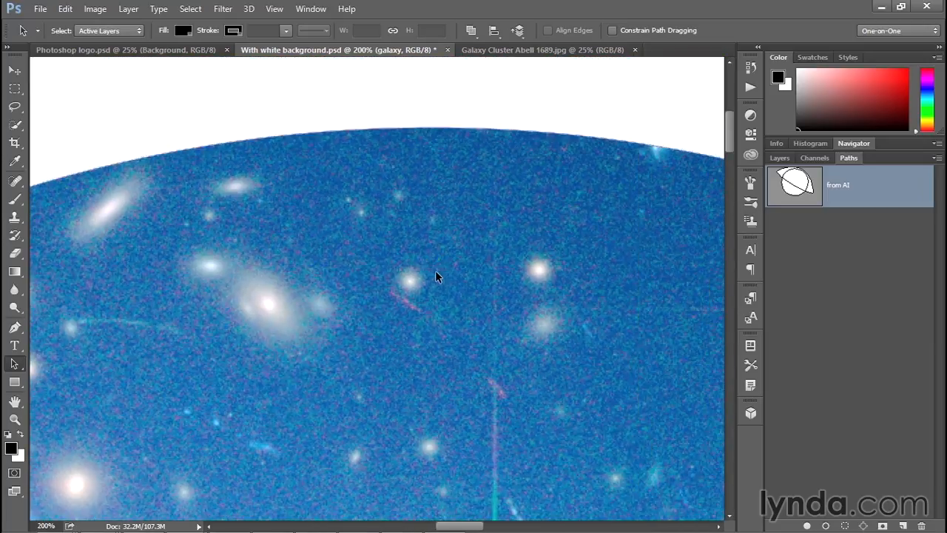
drag(575, 450, 442, 413)
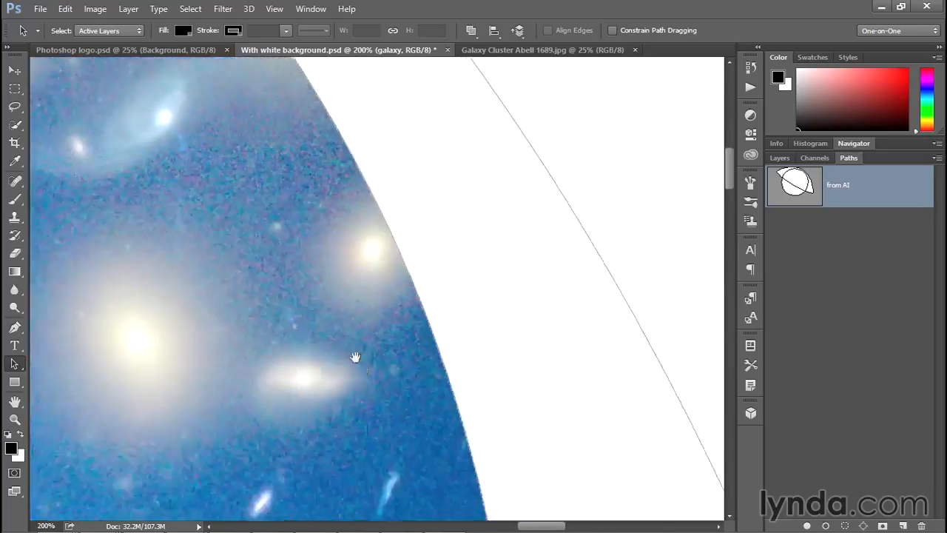
drag(350, 288, 323, 212)
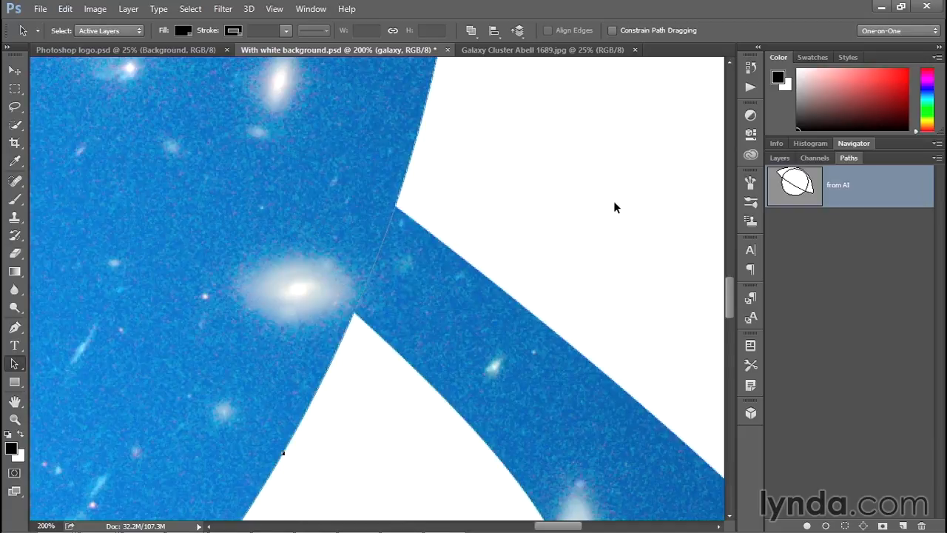
key(ctrl+0)
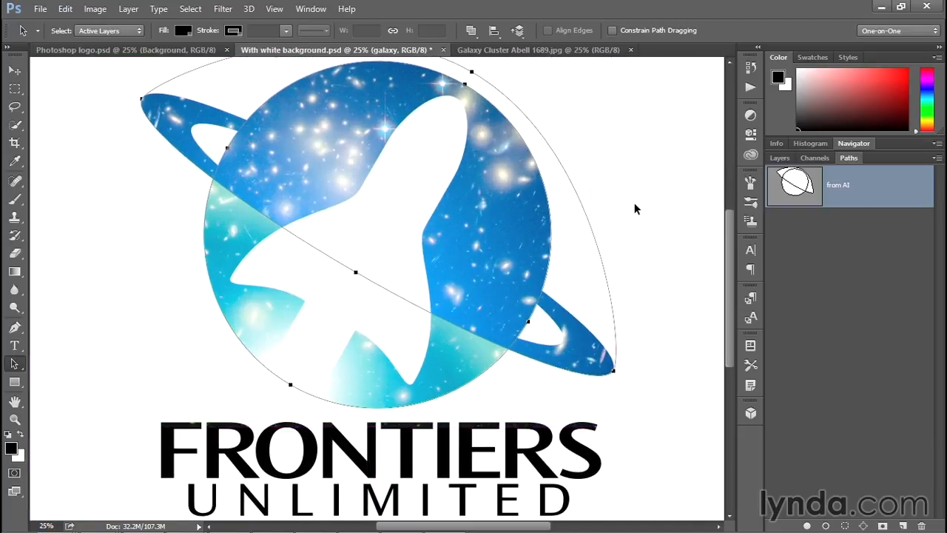
Step: Deselect the paths and add a vector mask to the galaxy layer based on the "from AI" path
click(636, 212)
click(782, 159)
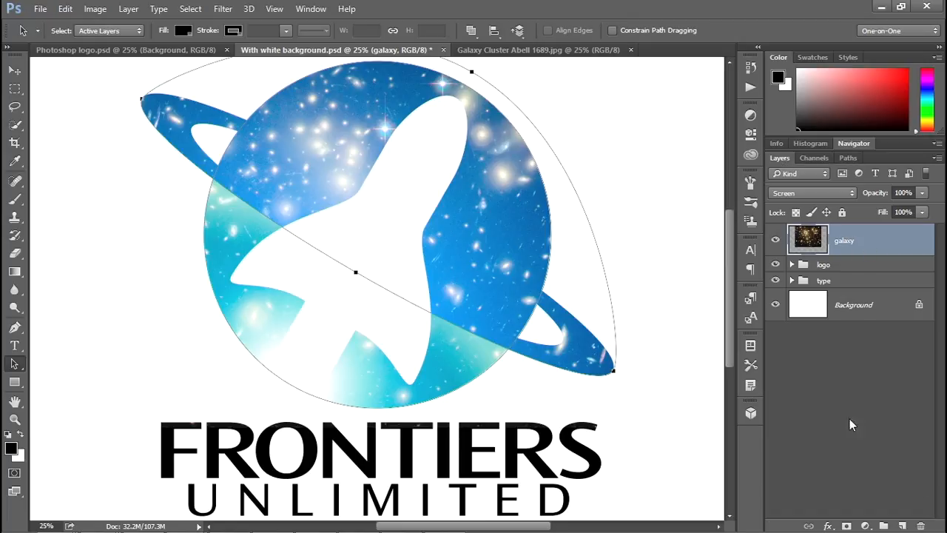
click(846, 526)
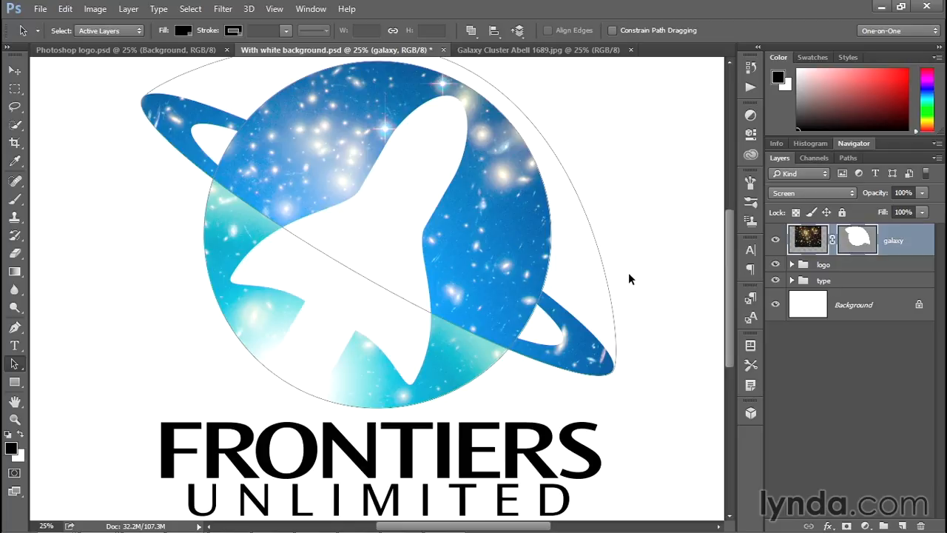
Step: Delete the planet circle from the galaxy layer's vector mask and switch to the Rectangular Marquee tool
click(548, 268)
key(BackSpace)
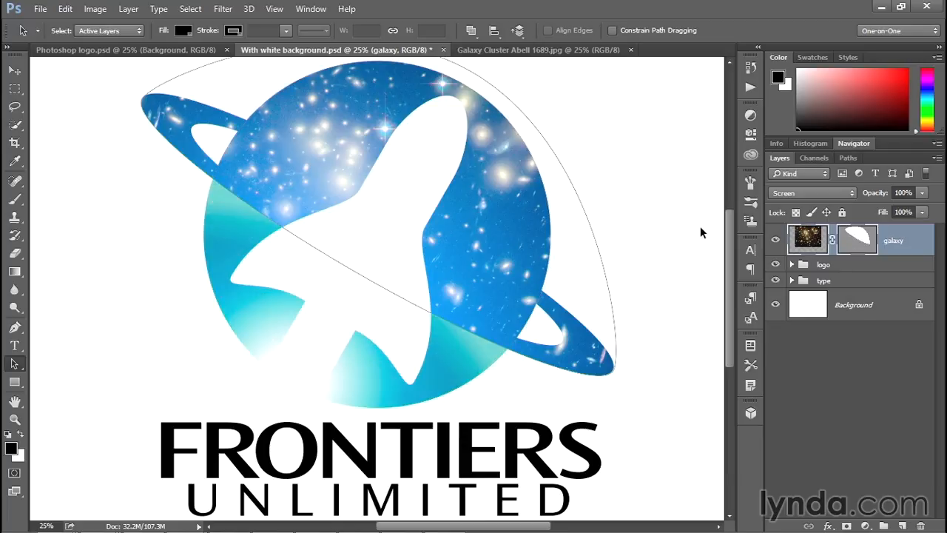
key(m)
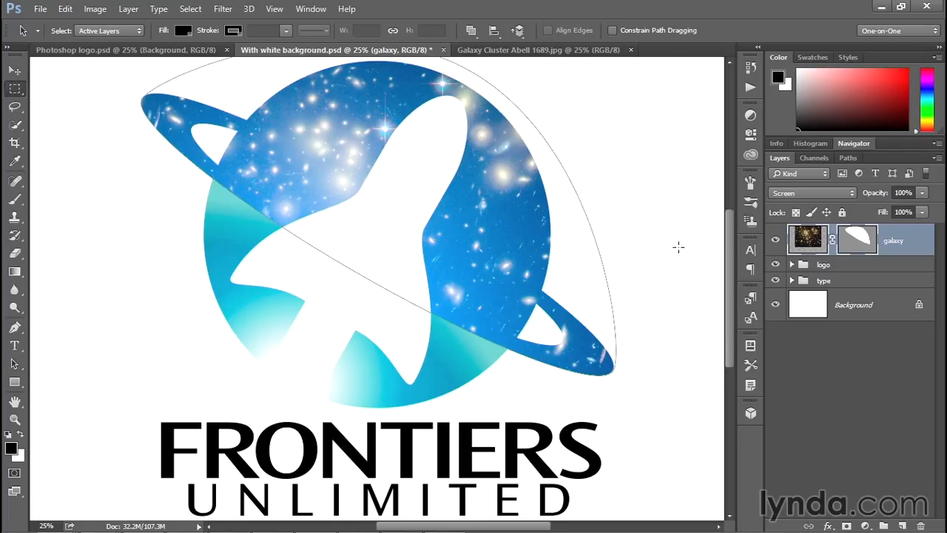